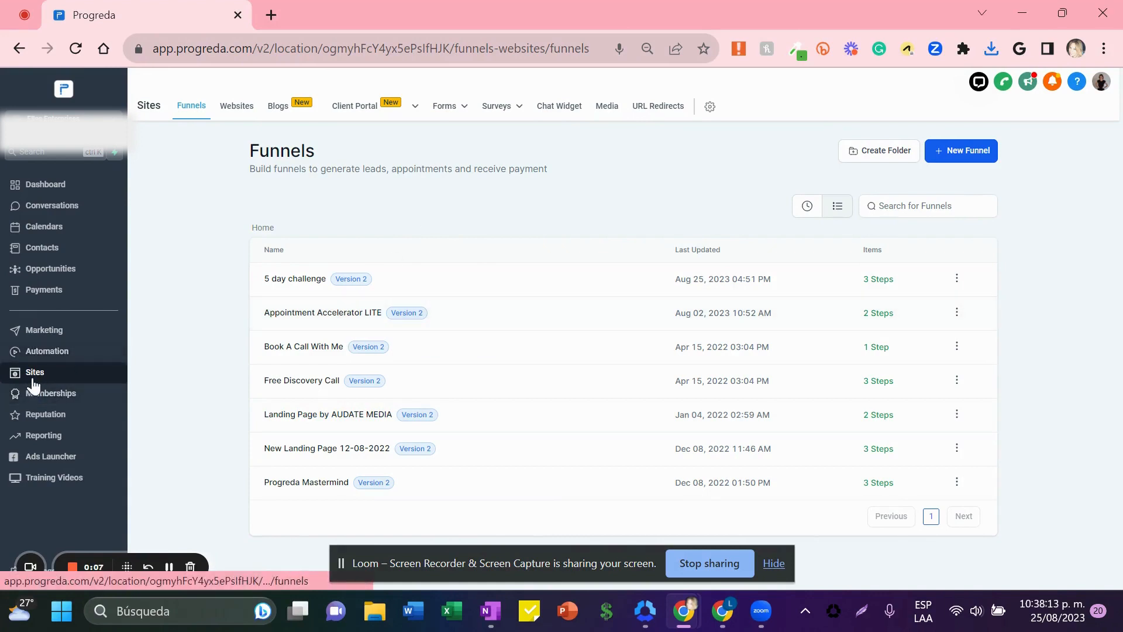
Step: Open the 5daychallenge page of the 5 day challenge funnel for editing at its Day 1 section
click(286, 279)
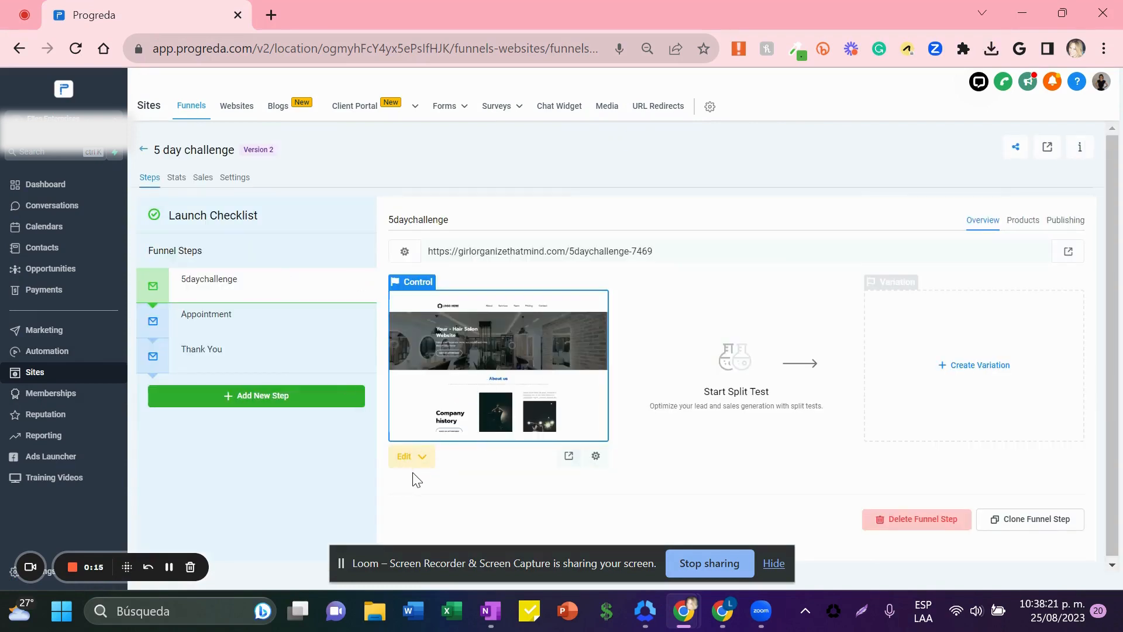
click(502, 349)
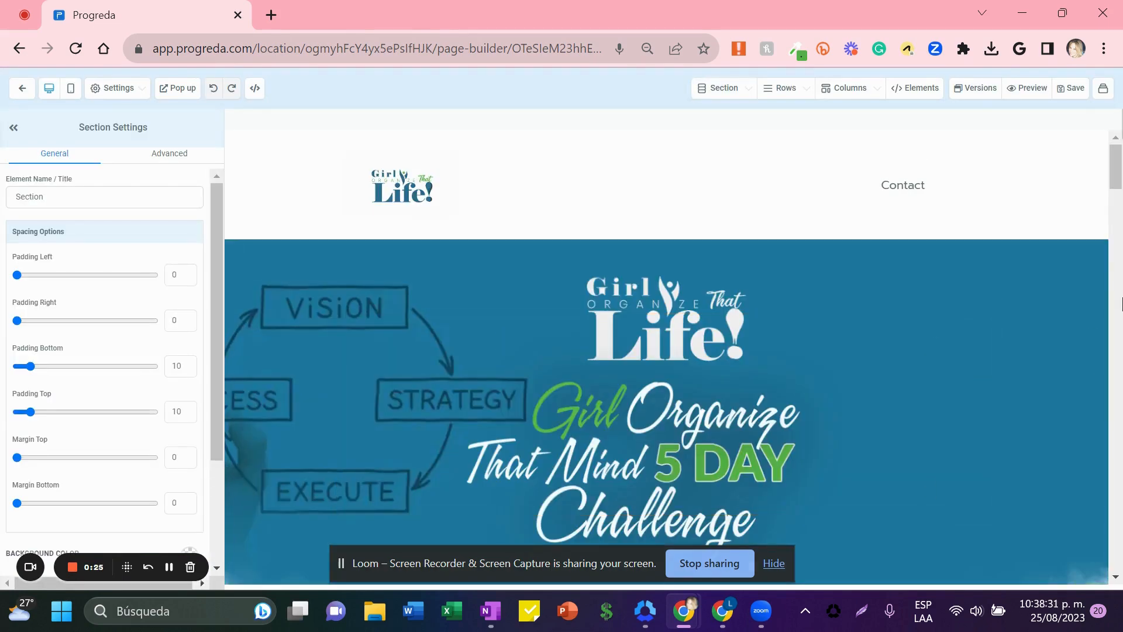
drag(1119, 170, 1119, 257)
scroll(747, 293, down, 4)
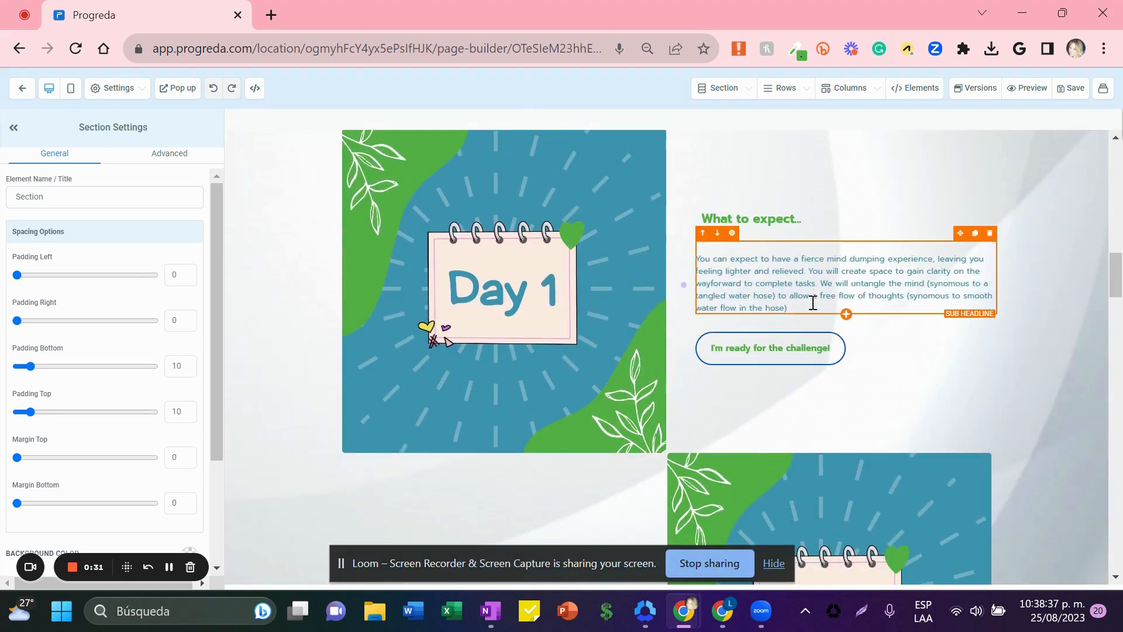
Step: Switch to the Registration Page window and compare its daily challenge descriptions with the funnel page's Day 1 text
key(alt+Tab)
key(alt+Tab)
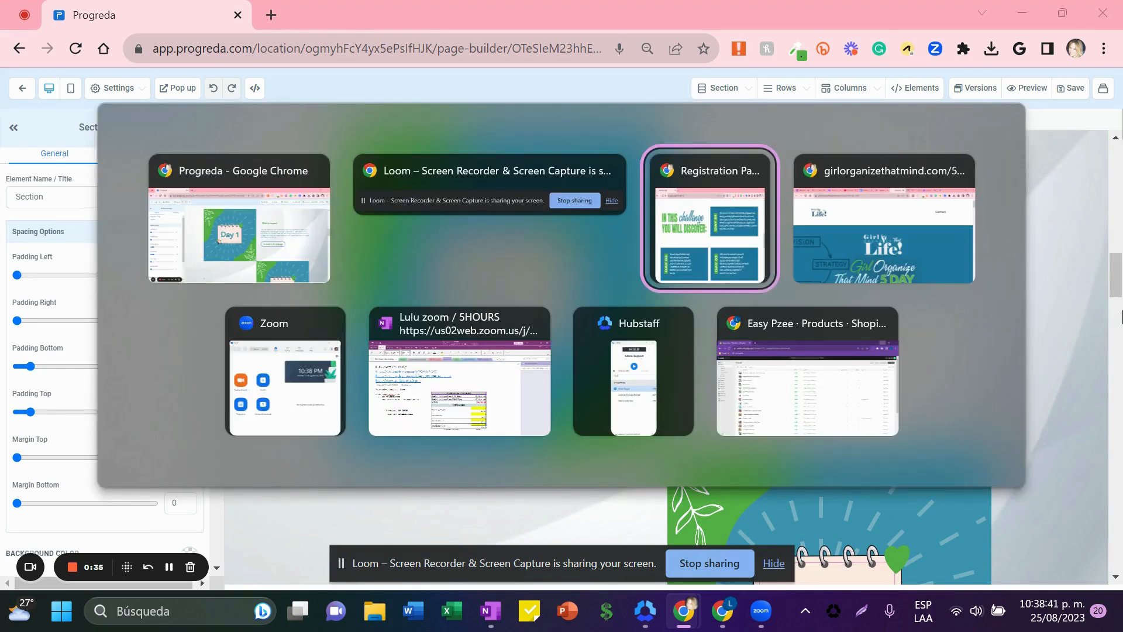
key(alt+Tab)
key(alt+Tab)
key(alt+Tab)
key(alt+Tab)
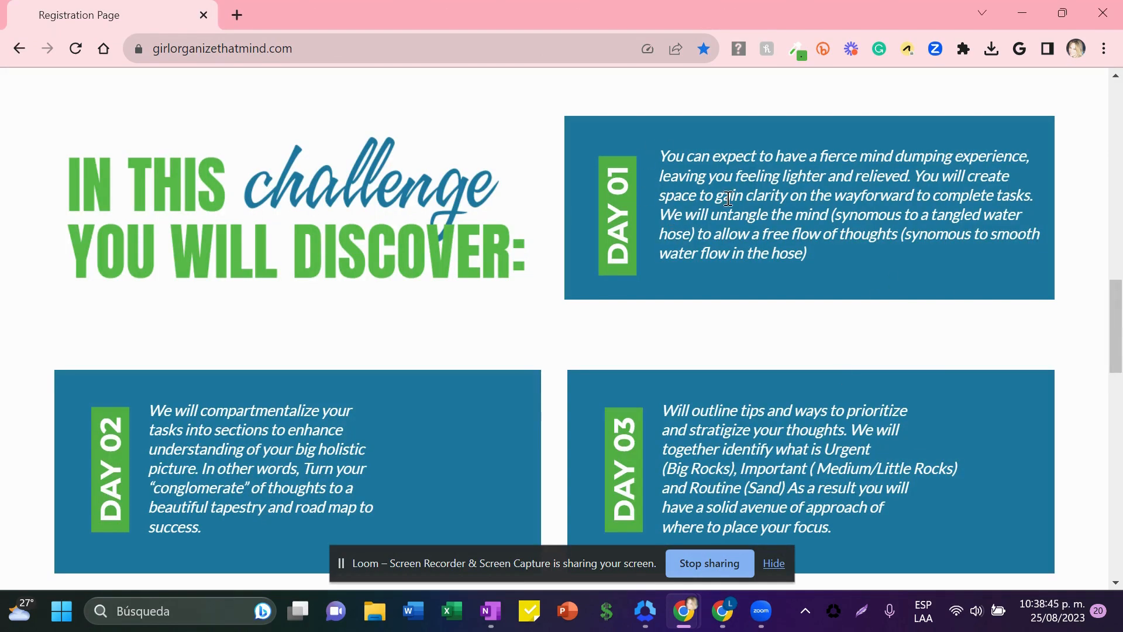
scroll(1120, 331, down, 3)
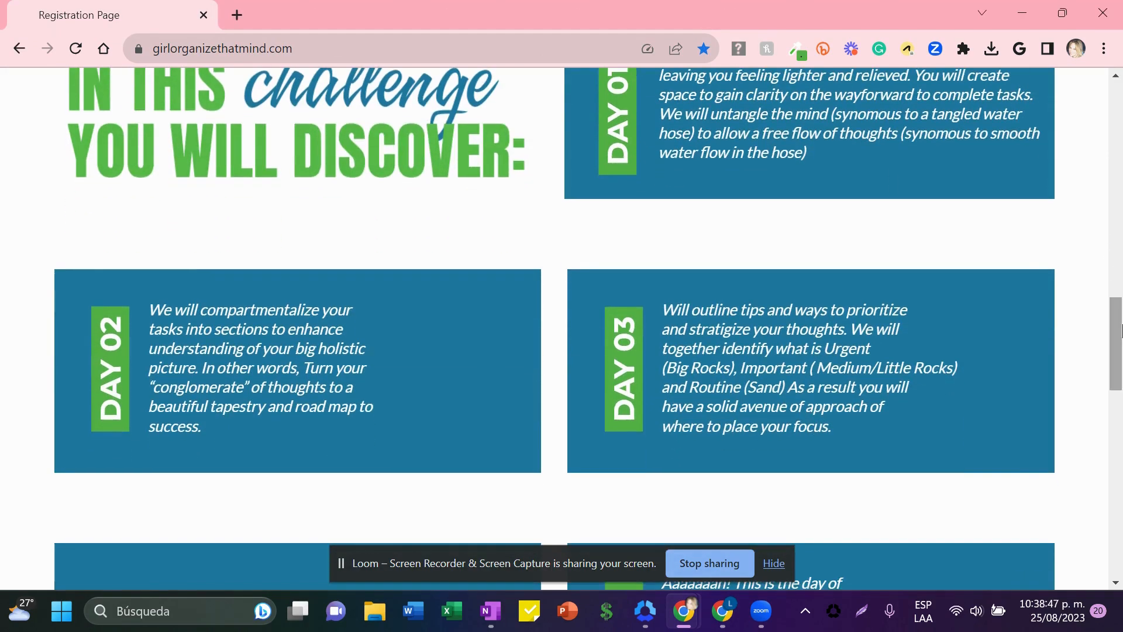
key(alt+Tab)
key(alt+Tab)
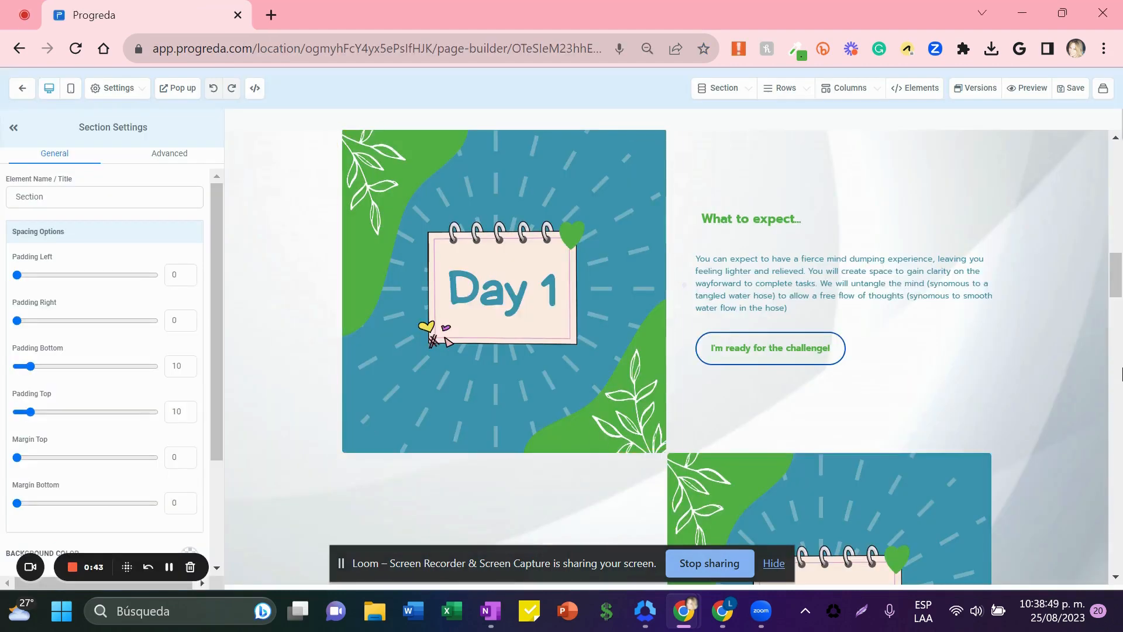
Step: Copy the full Day 02 description, starting "We will compartmentalize your tasks", from the Registration Page
scroll(558, 397, down, 7)
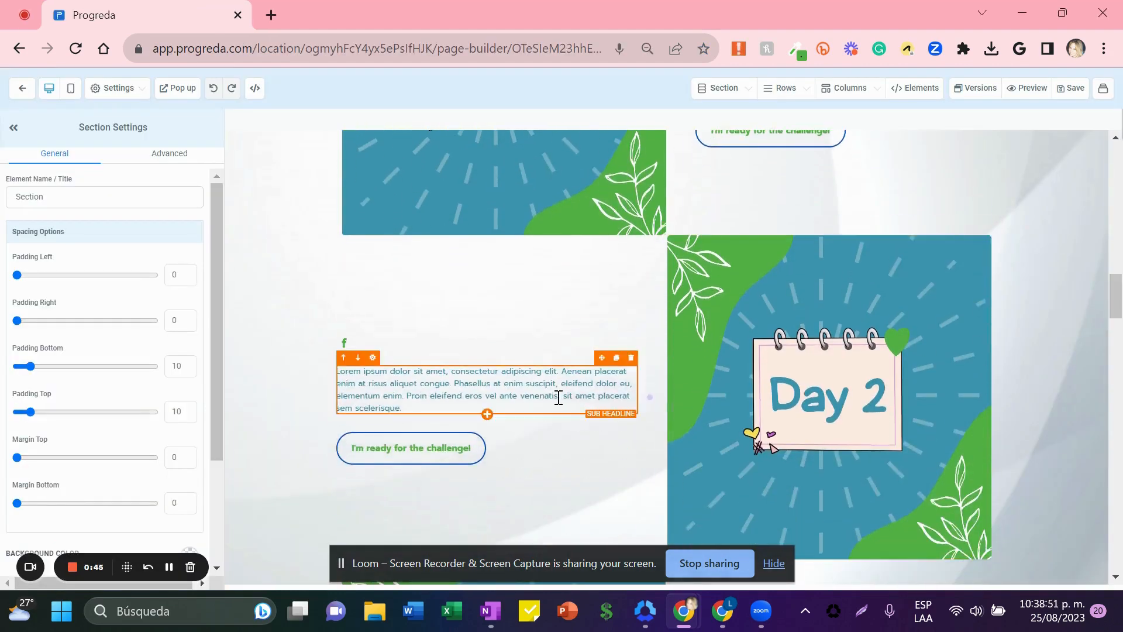
key(alt+Tab)
drag(208, 427, 156, 315)
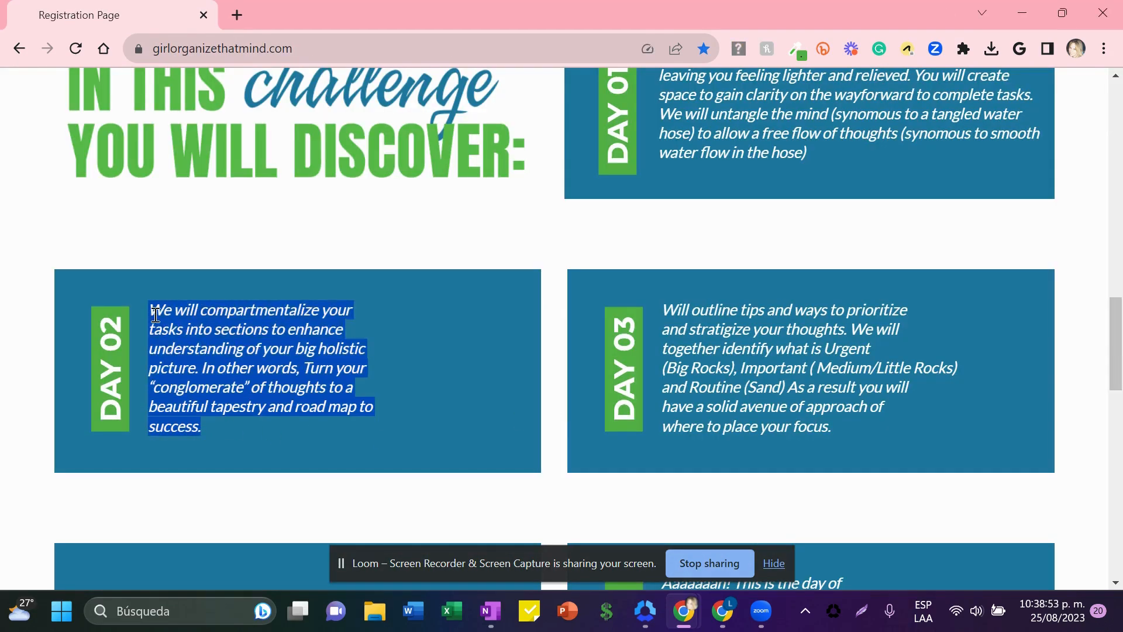
Step: Replace the lorem ipsum sub headline beside Day 2 with the copied Day 02 description in the funnel page
key(alt+Tab)
click(370, 406)
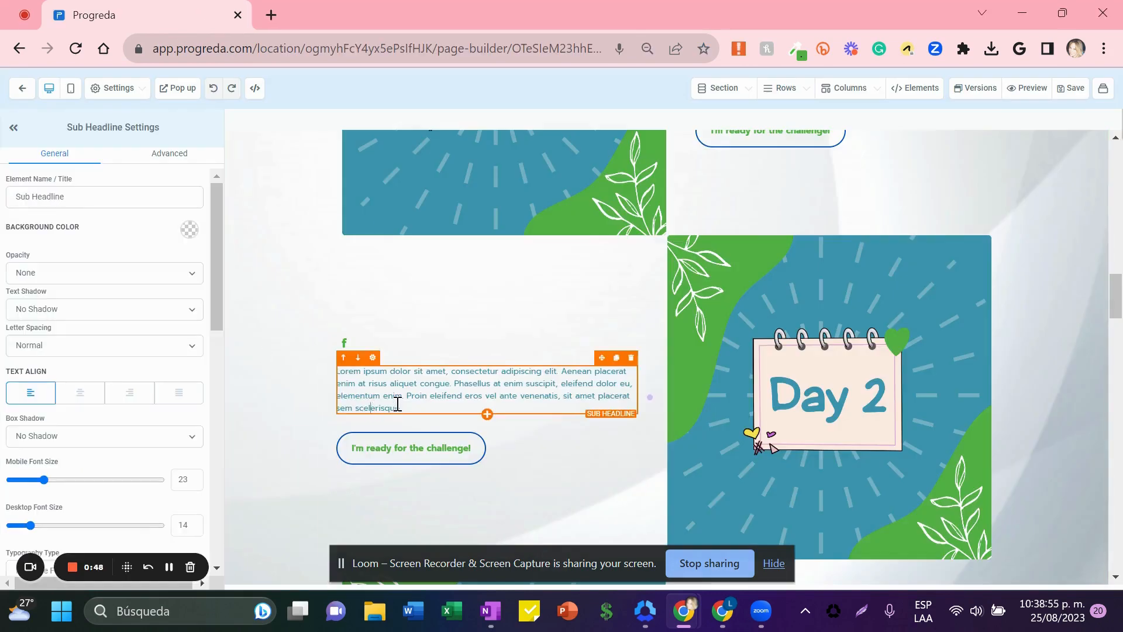
drag(422, 408, 351, 372)
click(351, 375)
key(BackSpace)
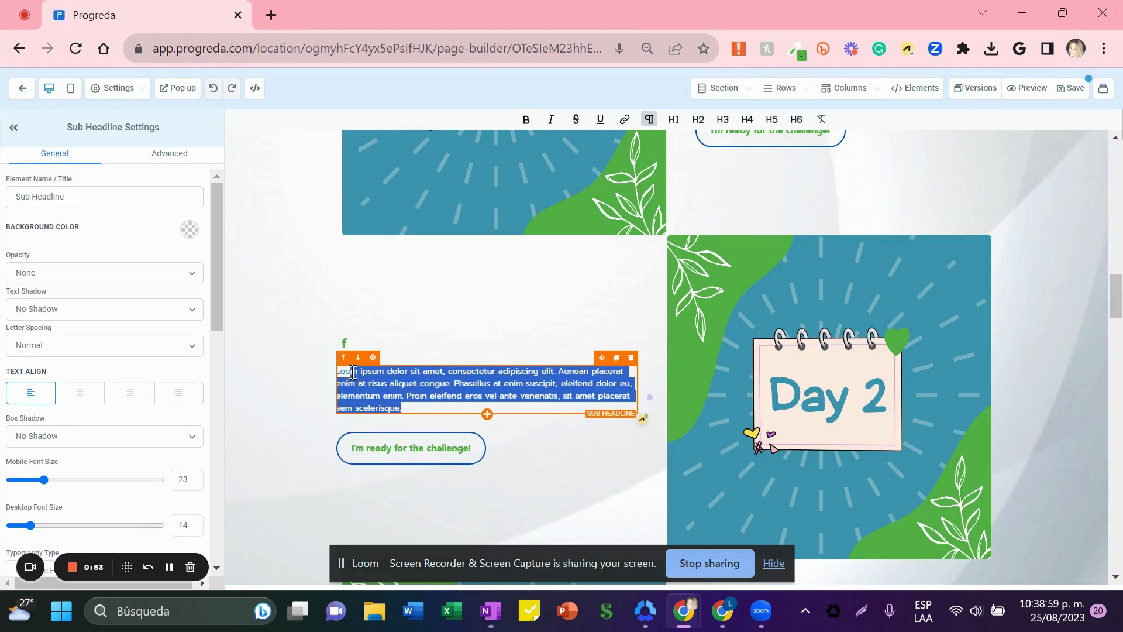
key(BackSpace)
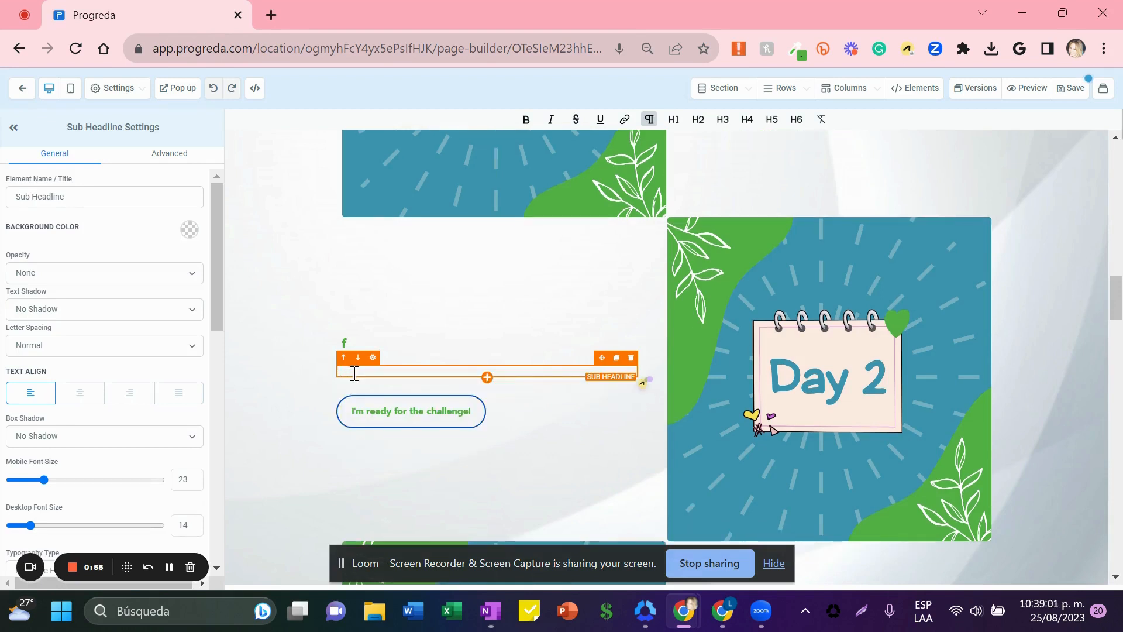
text(We will compartmentalize yourtasks into sections to enhanceunderstanding of your big holisticpicture. In other words, Turn your"conglomerate" of thoughts to abeautiful tapestry and road map tosuccess.)
Step: Change the Day 2 headline text to "What to expect..."
click(350, 344)
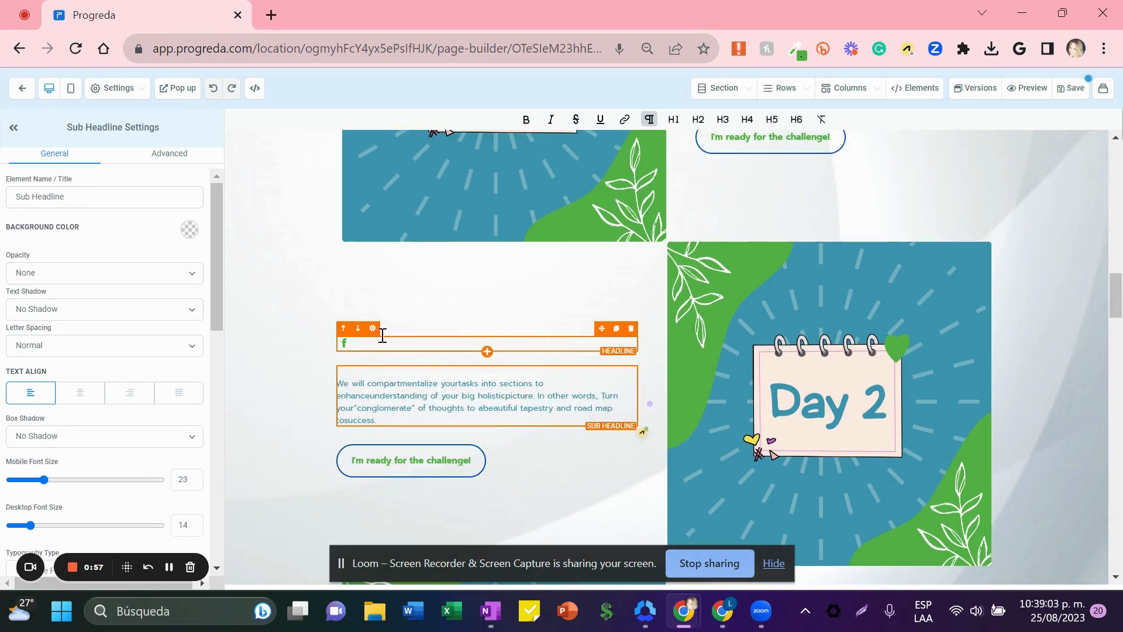
click(354, 344)
key(BackSpace)
text(W)
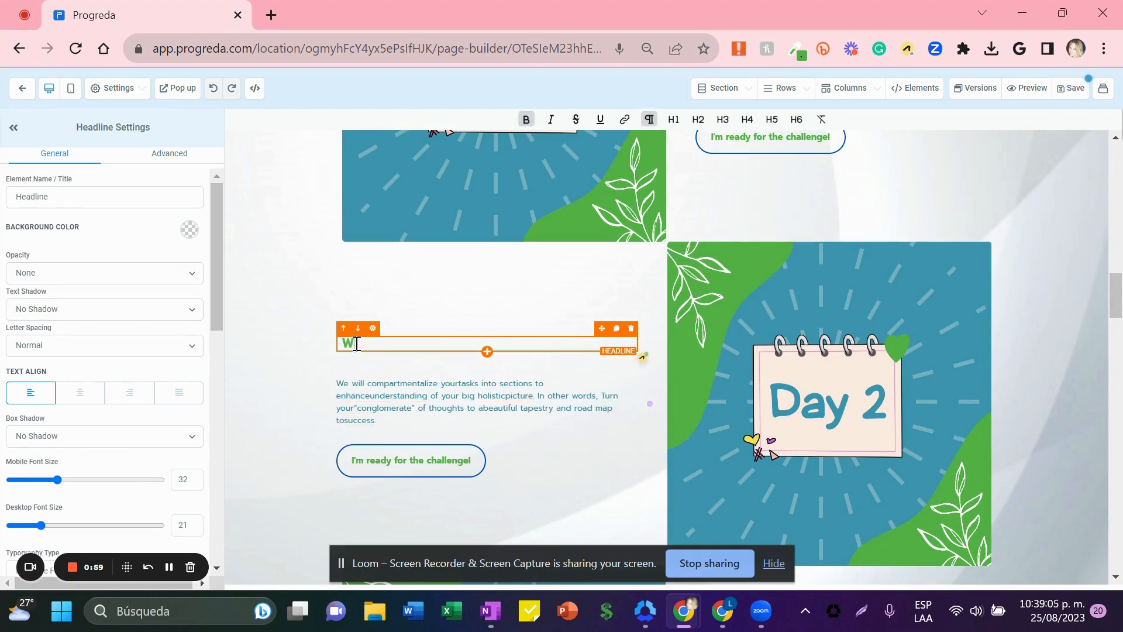
text(hat to expect...)
Step: Remove the blank line above the Day 2 description and separate the joined words "your tasks" and "enhance understanding"
click(342, 382)
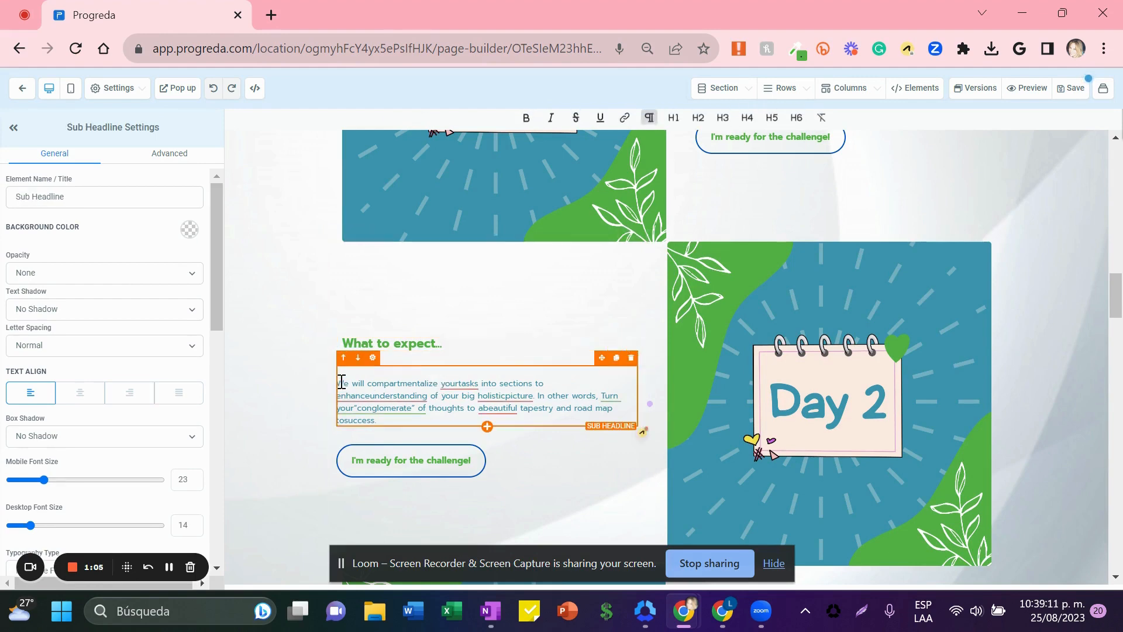
key(BackSpace)
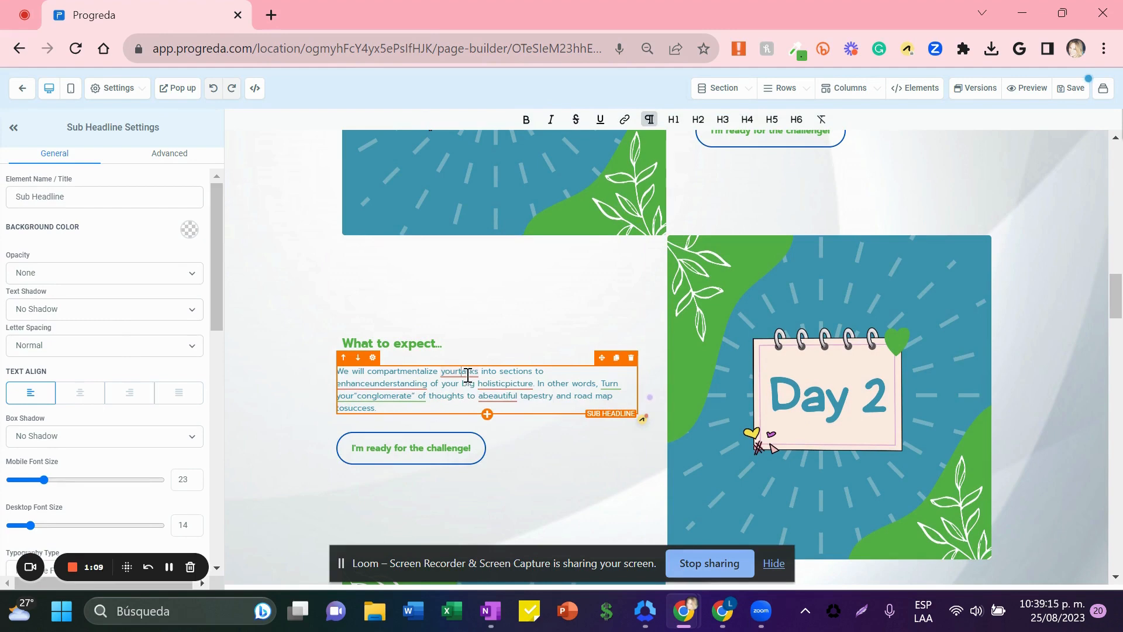
right_click(451, 376)
key(alt+Tab)
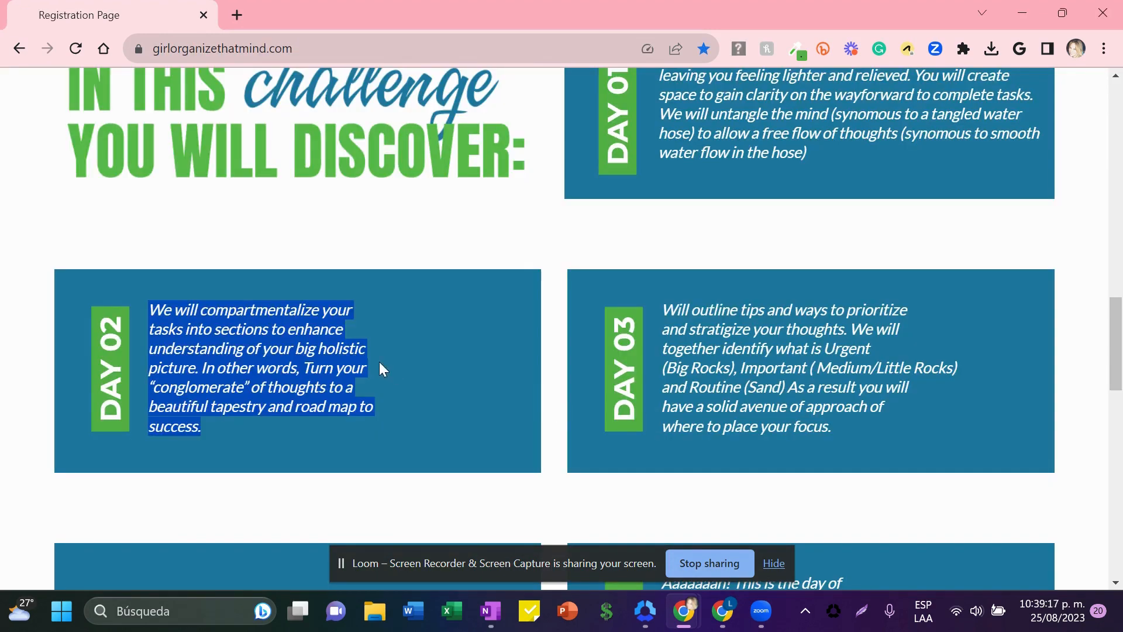
key(alt+Tab)
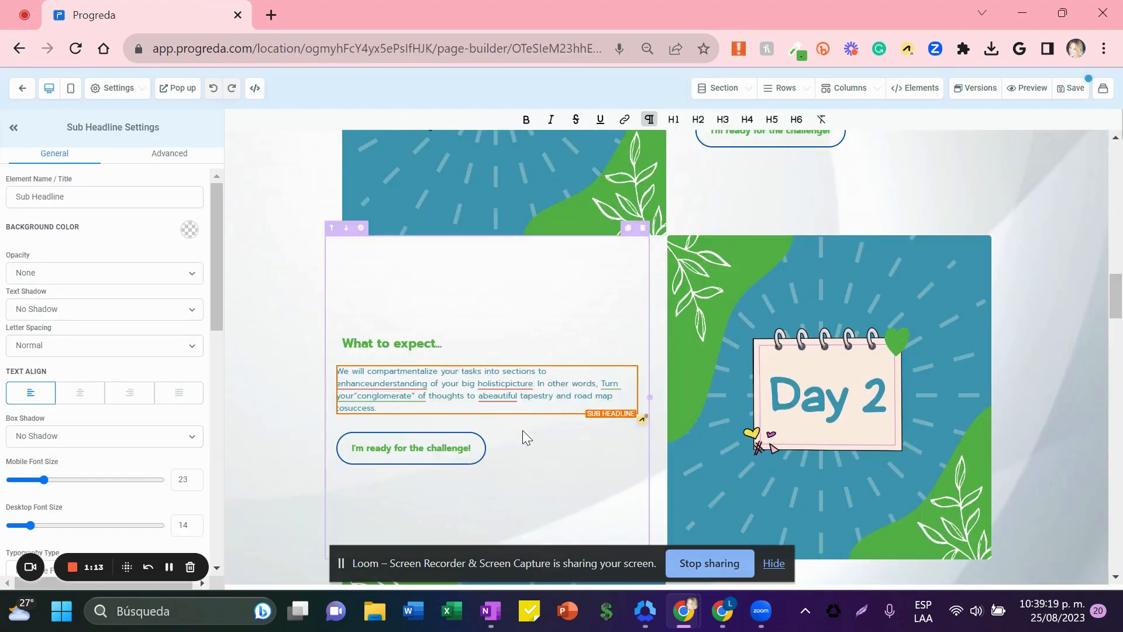
click(372, 386)
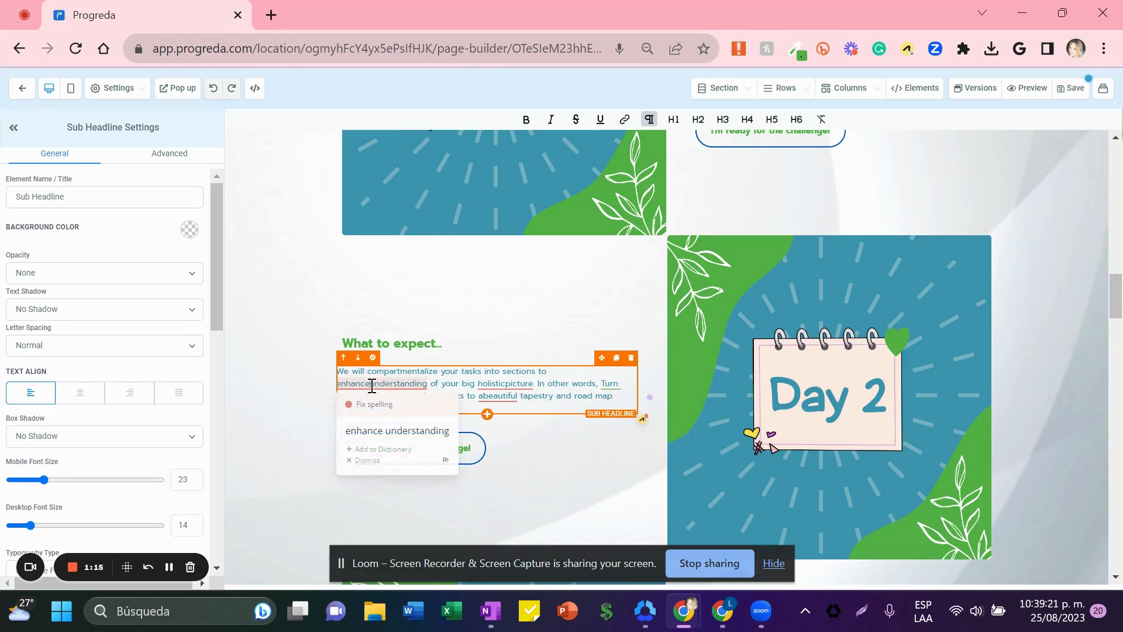
click(397, 431)
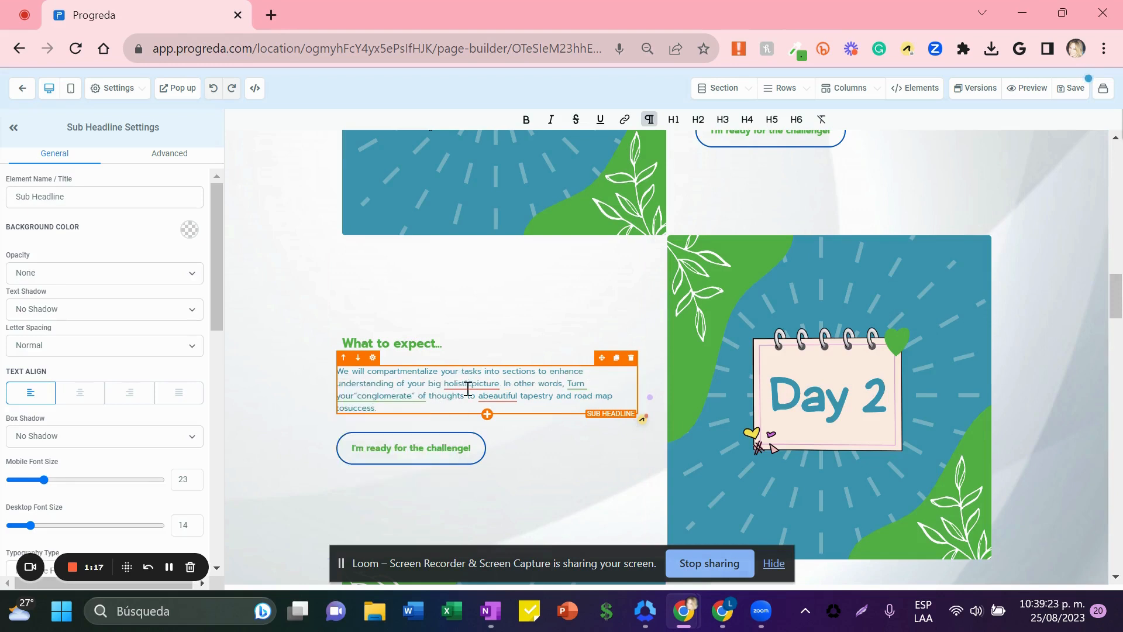
Step: Add the missing spaces in "holistic picture", "your “conglomerate”", "a beautiful" and "to success" in the Day 2 description
key(Left)
click(364, 401)
key(Left)
key(Left)
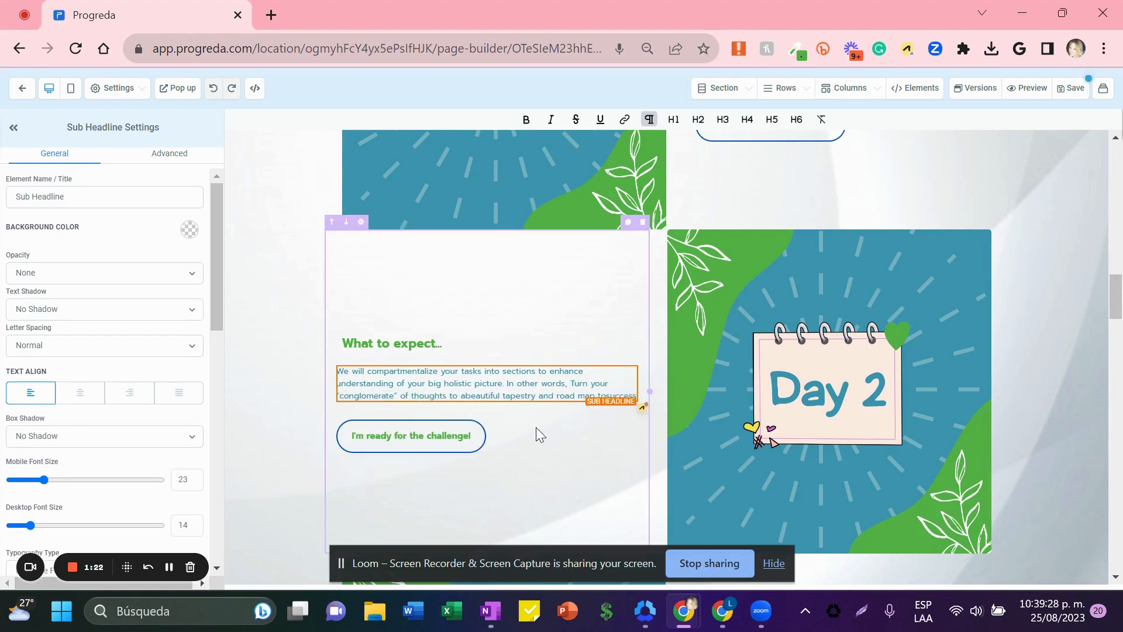
click(468, 396)
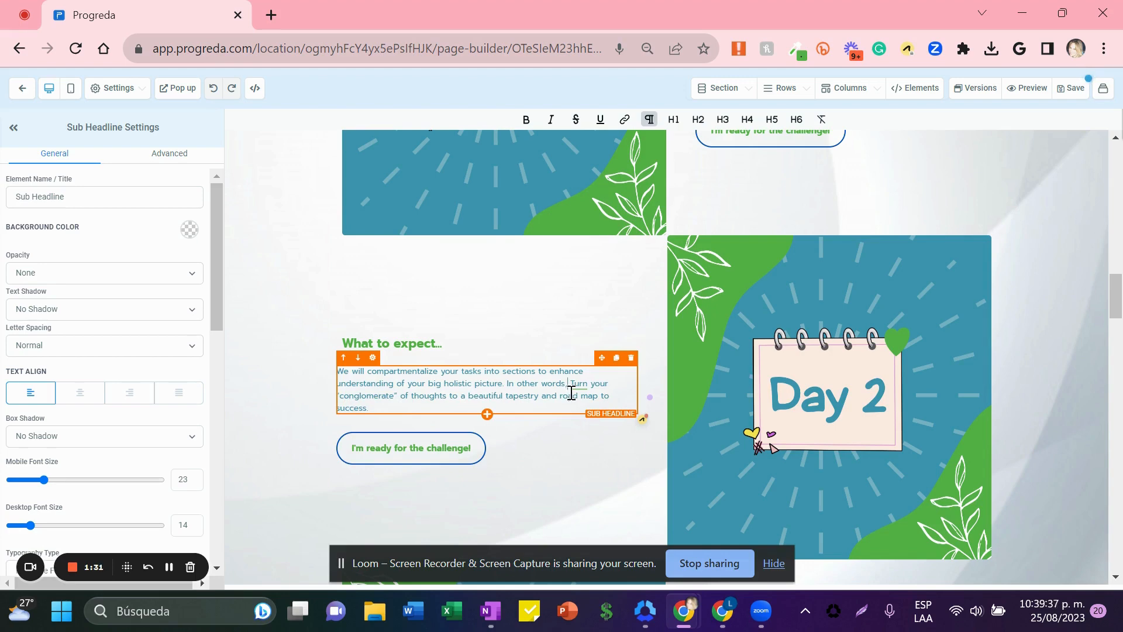
Step: Make "turn" lowercase in the Day 2 description and retype the opening quotation mark before "conglomerate"
key(BackSpace)
text(t)
key(BackSpace)
text(")
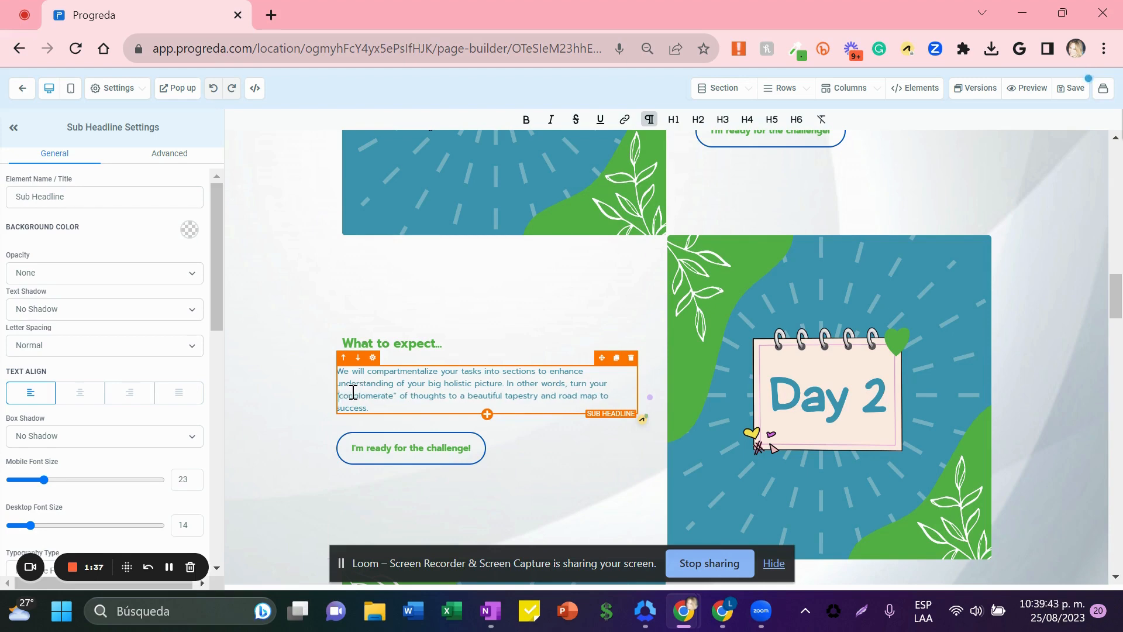
click(536, 435)
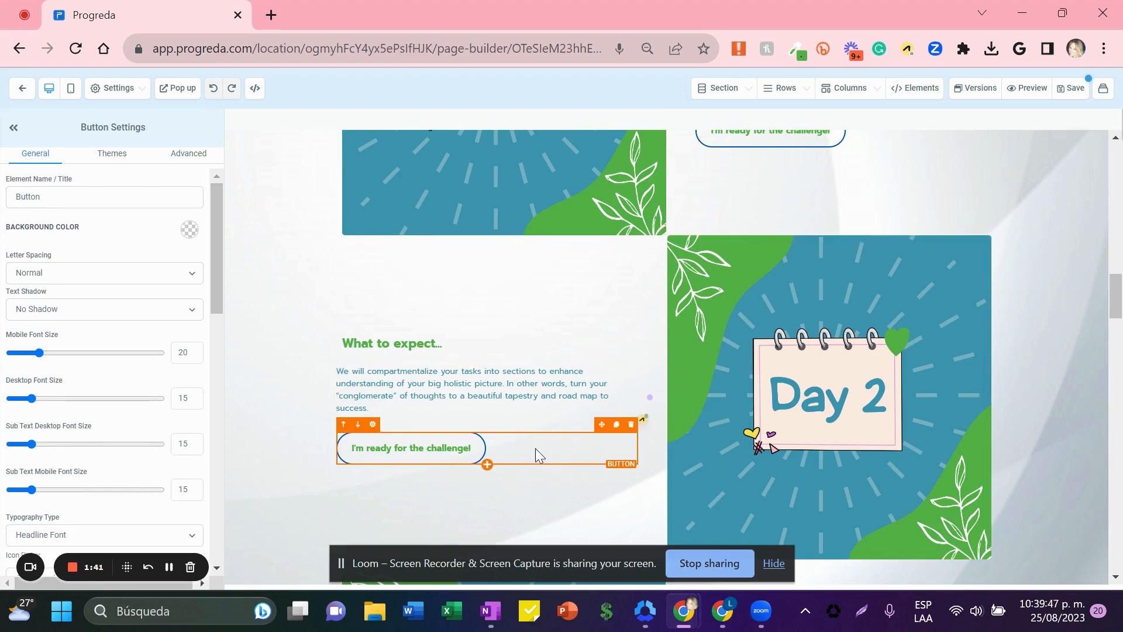
Step: Copy the full Day 03 description, starting "Will outline tips and ways to prioritize", from the Registration Page
drag(1119, 300, 1119, 336)
key(alt+Tab)
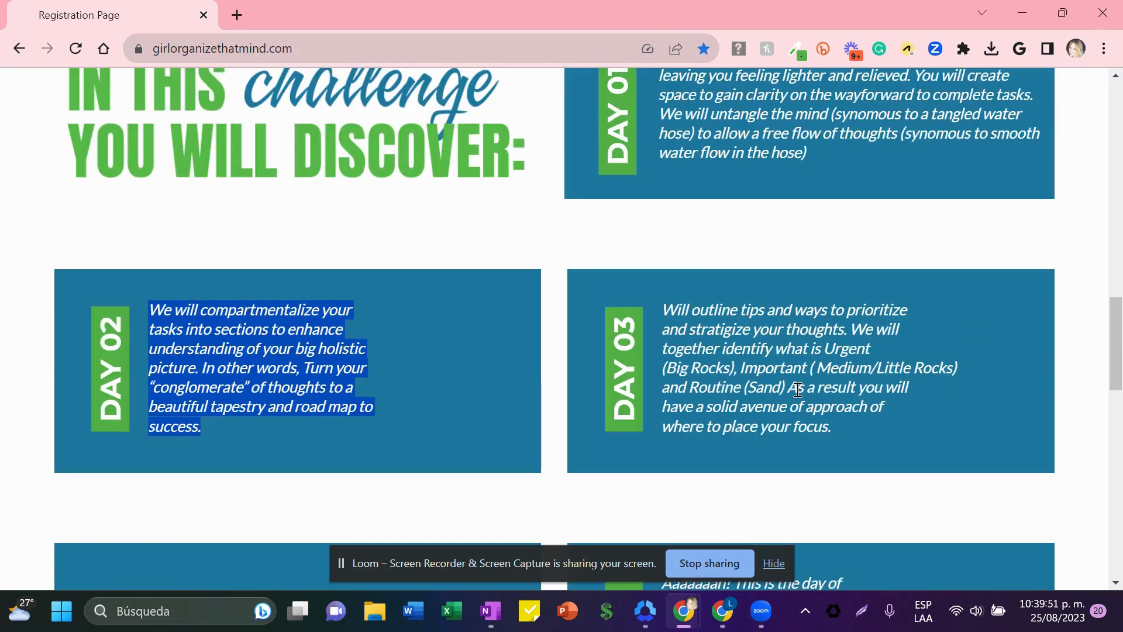
drag(846, 431, 668, 312)
key(ctrl+f)
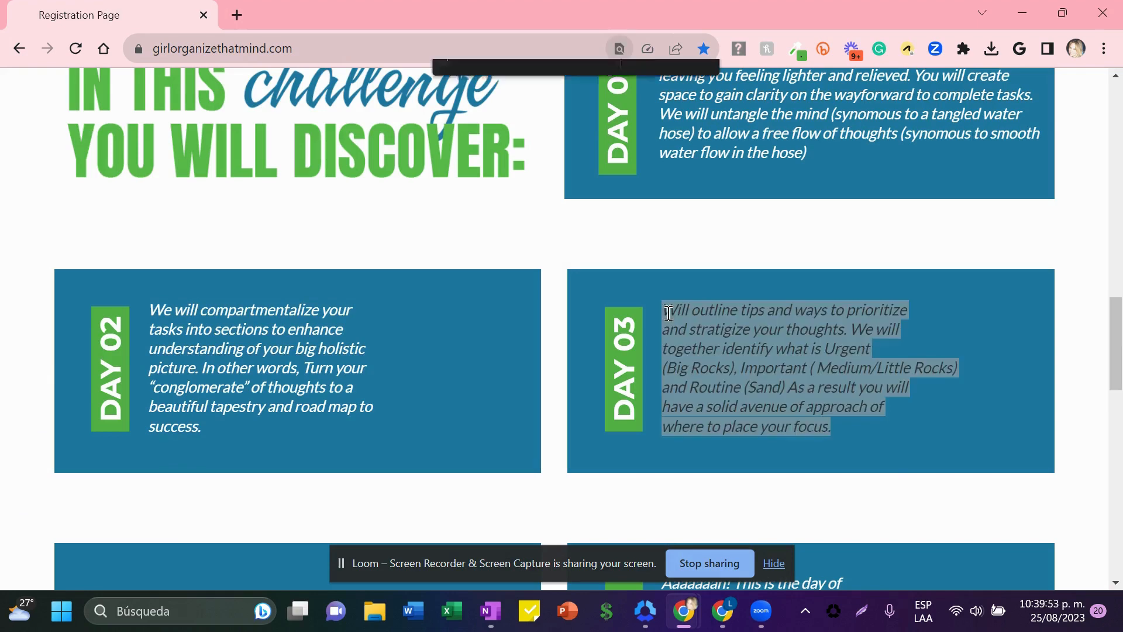
click(698, 84)
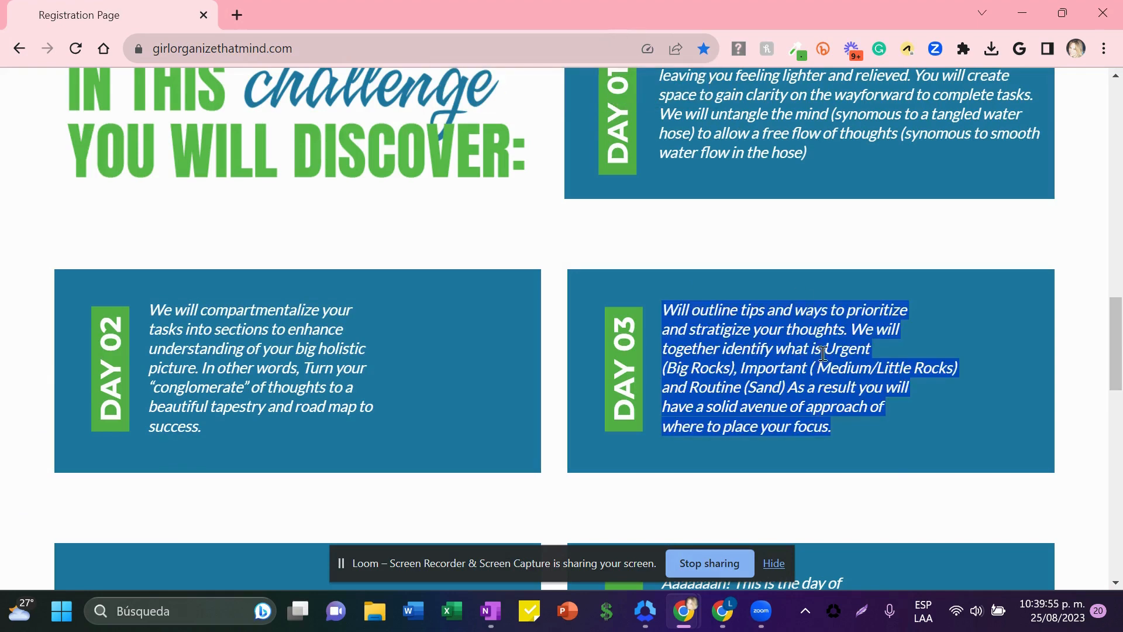
click(838, 398)
drag(842, 431, 663, 313)
Step: Replace the lorem ipsum sub headline beside Day 3 with the copied Day 03 description in the funnel page
key(alt+Tab)
click(749, 344)
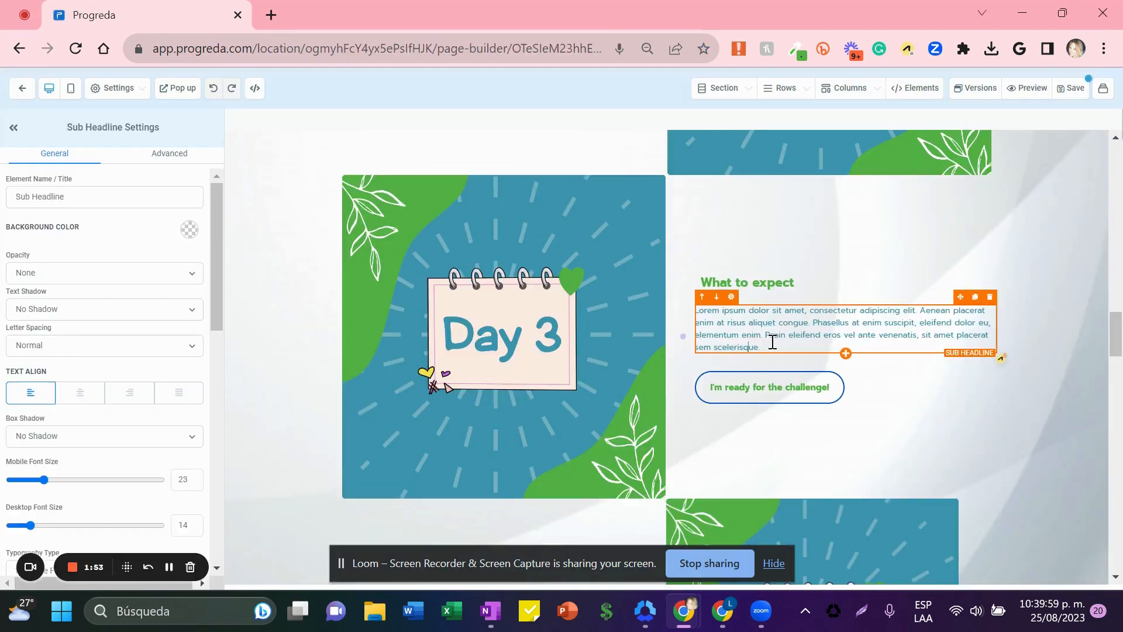
drag(772, 343, 700, 314)
text(Will outline tips and ways to prioritizeand stratigize your thoughts. We willtogether identify what is Urgent(Big Rocks), Important ( Medium/Little Rocks)and Routine (Sand) As a result you willhave a solid avenue of approach ofwhere to place your focus)
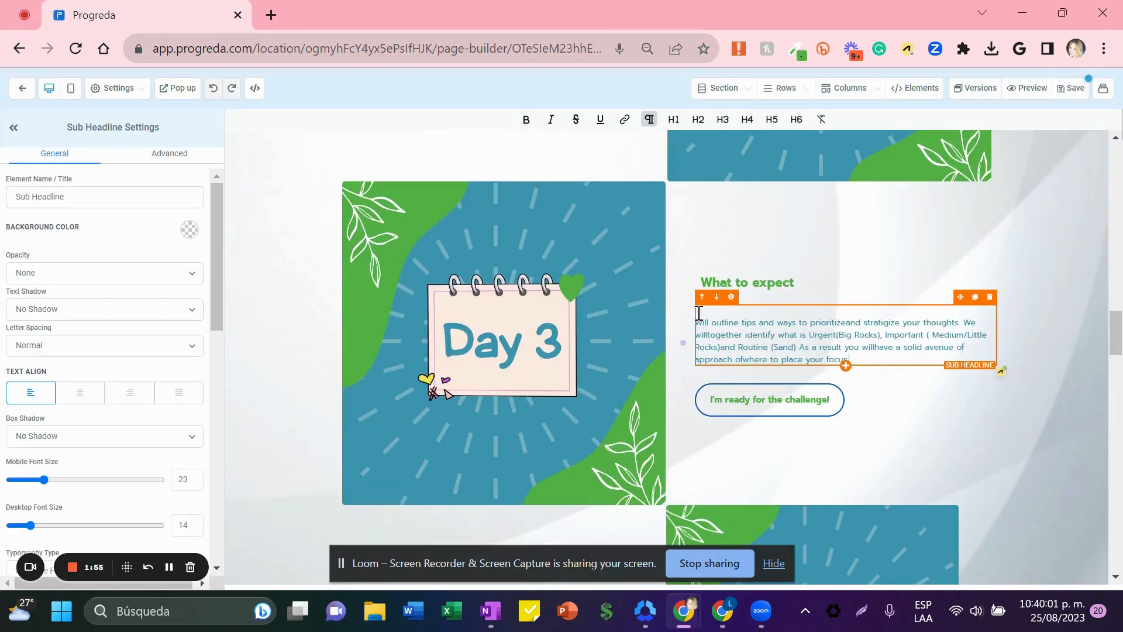
click(914, 425)
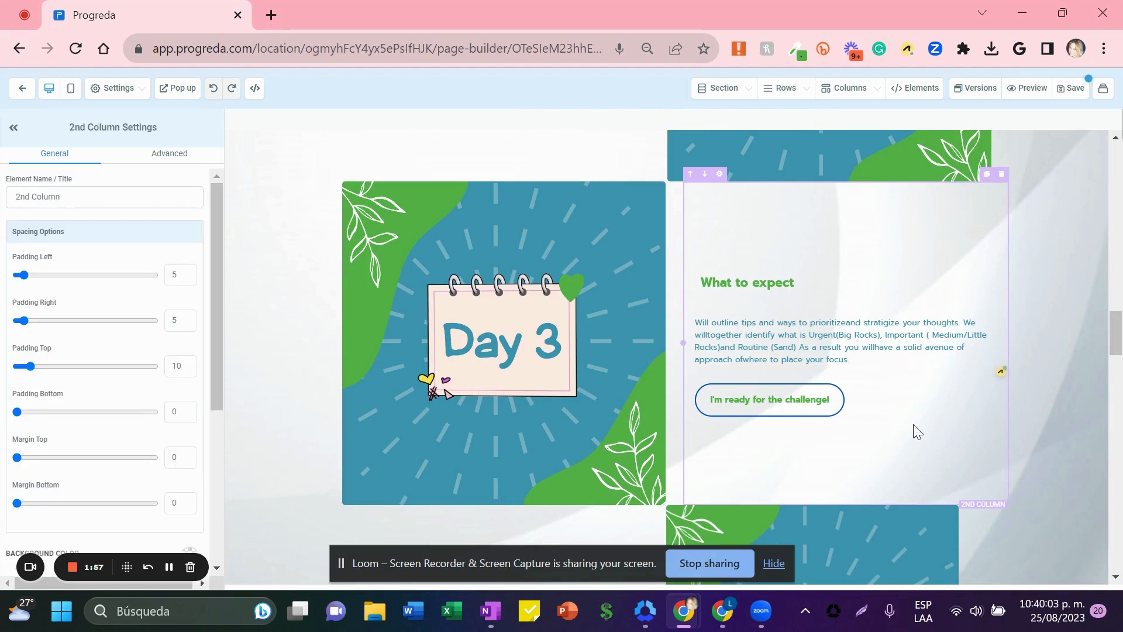
Step: Separate the joined words "will have" in the Day 3 description
click(876, 343)
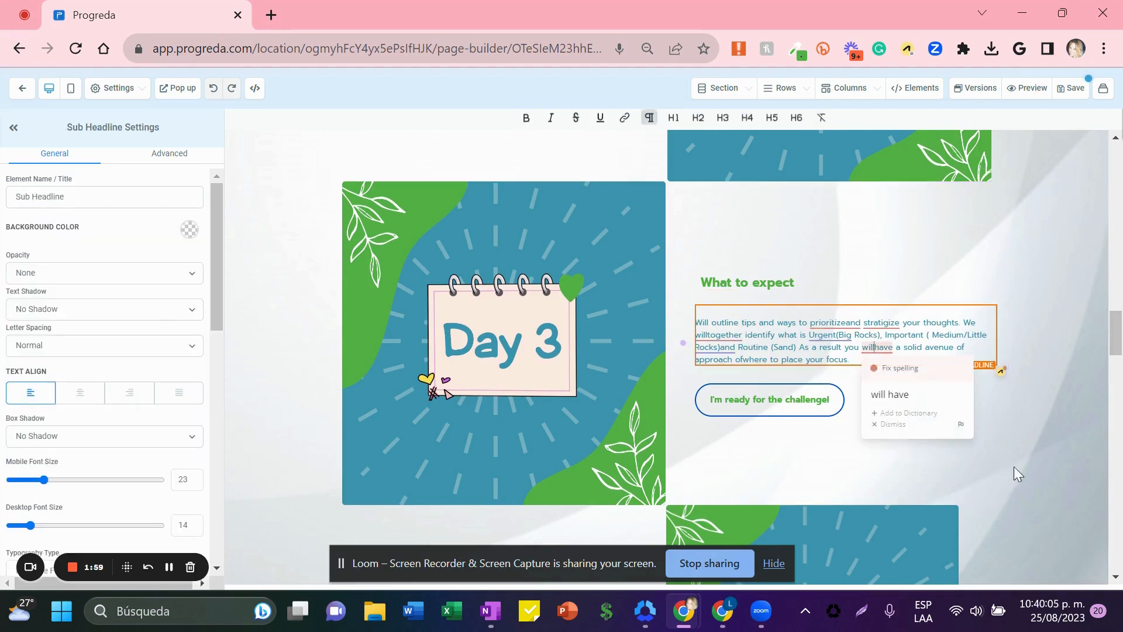
key(Left)
key(Left)
key(Left)
key(Left)
key(Left)
key(Left)
key(Left)
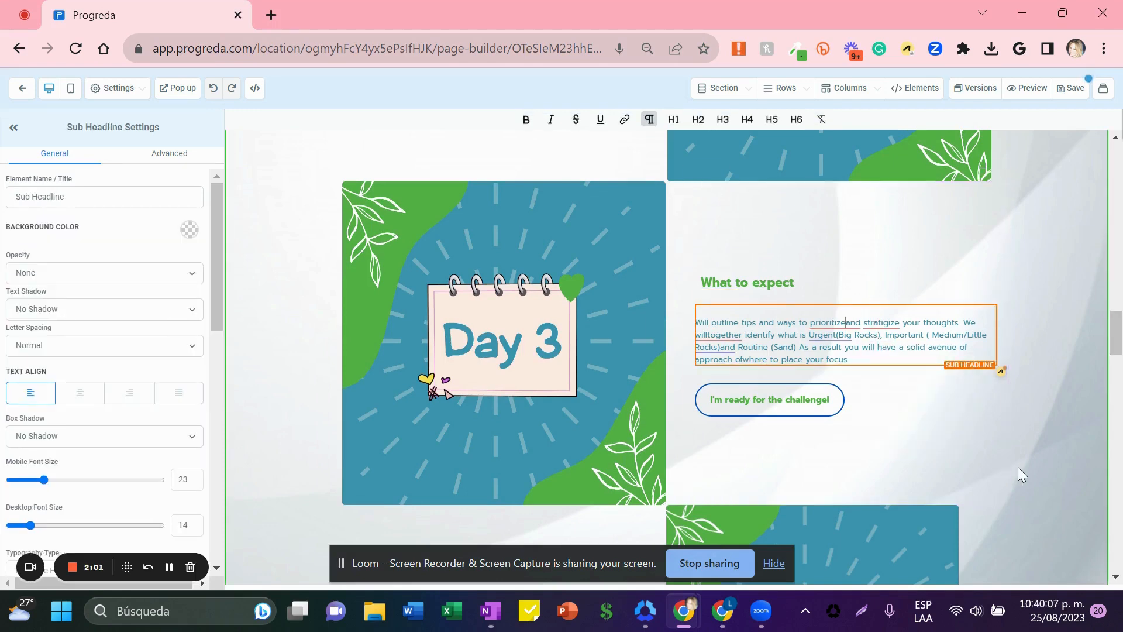
Step: Separate "prioritize and" in the Day 3 description and correct the spelling of the following verb to "strategize"
key(Right)
key(Right)
key(Right)
key(Right)
key(Right)
key(Right)
key(Right)
key(Right)
key(Right)
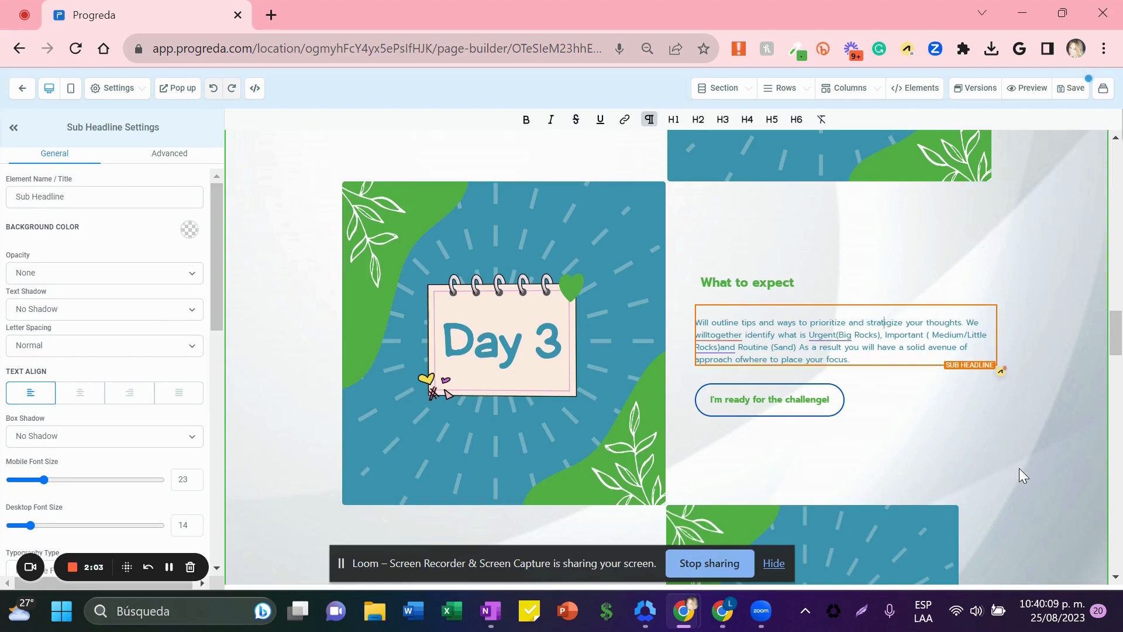
key(Delete)
text(e)
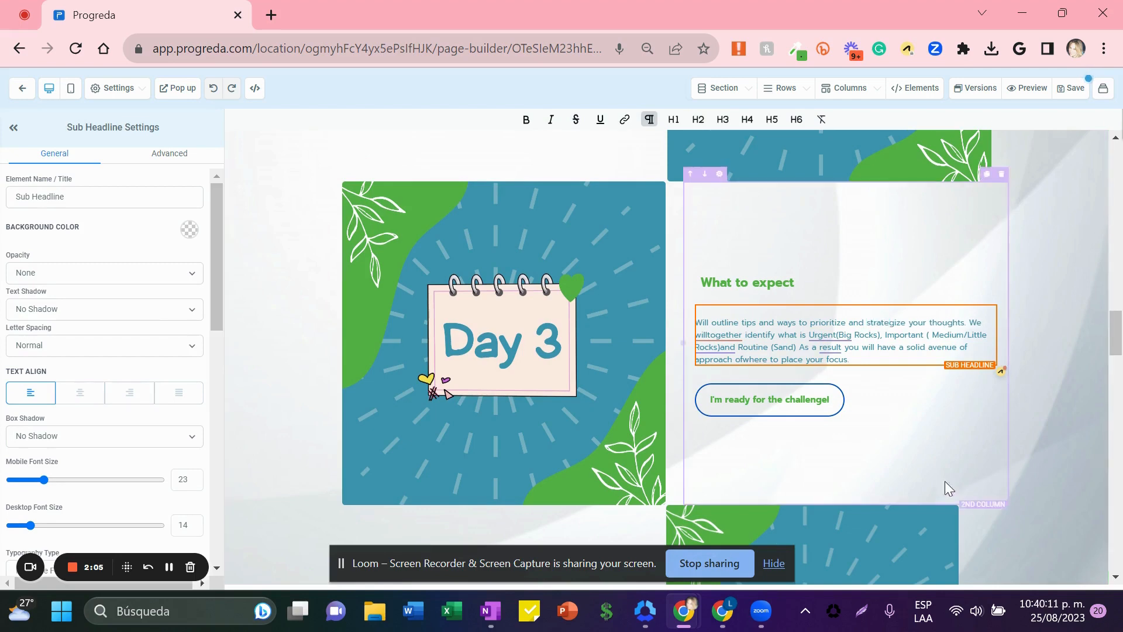
Step: Separate the joined text in the Day 3 description into "will together", "Urgent (Big Rocks)" and "Rocks) and"
click(709, 334)
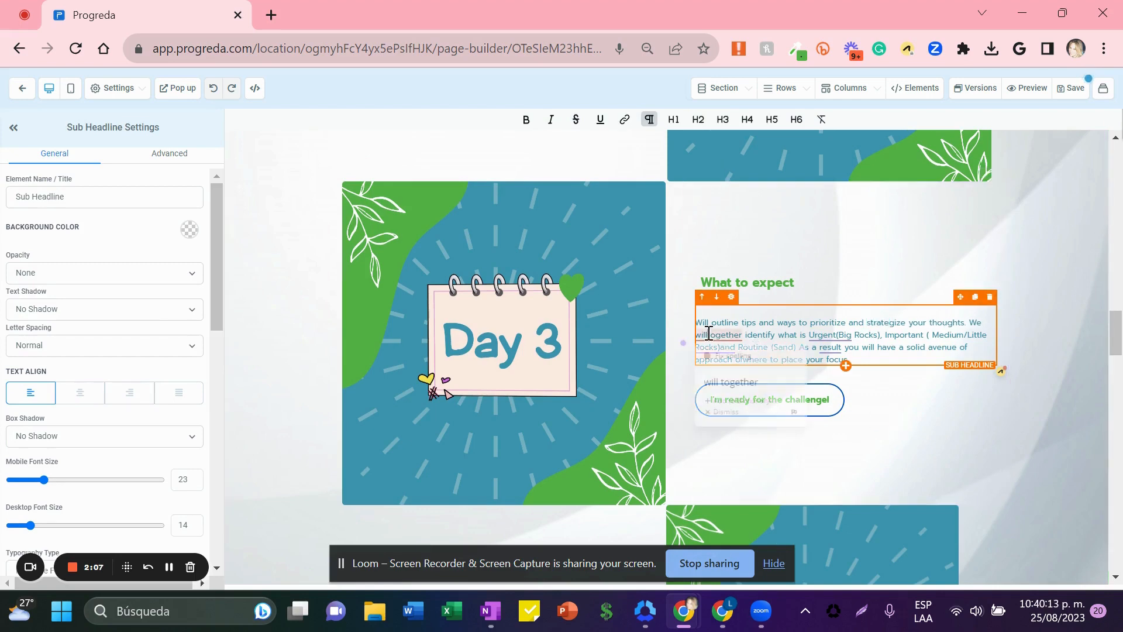
click(835, 334)
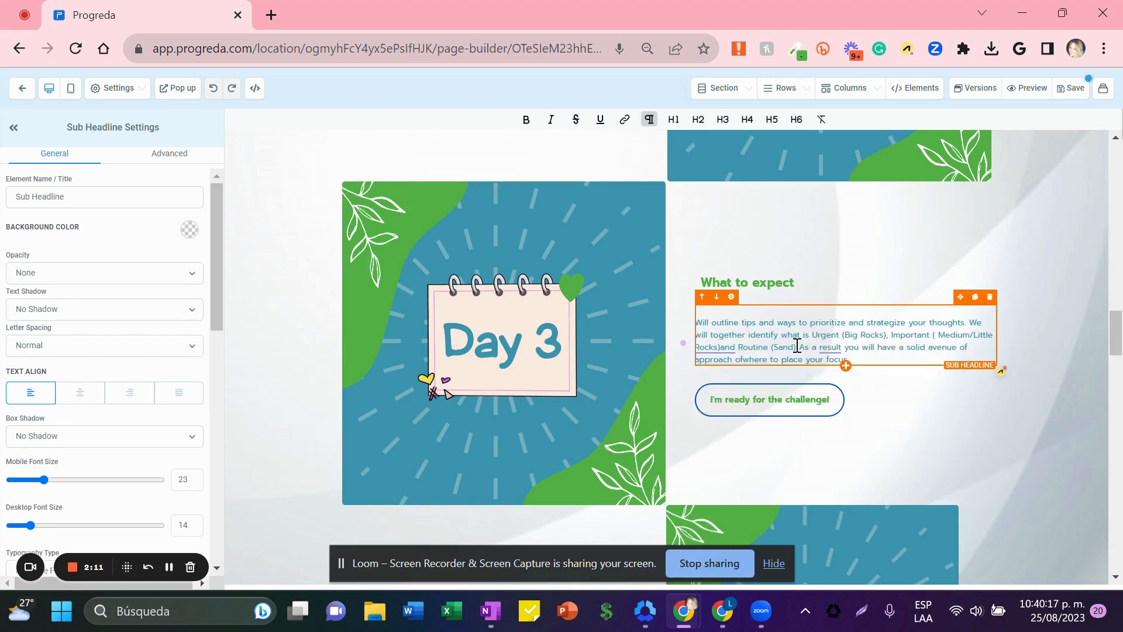
click(726, 349)
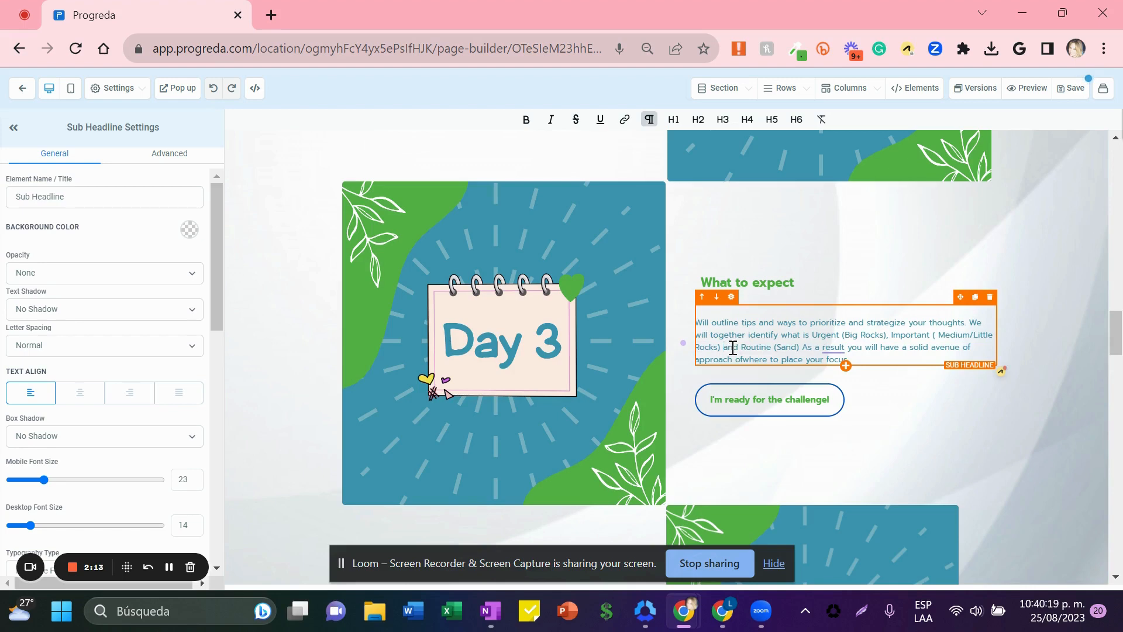
Step: Add a period after "(Sand)" and a comma after "As a result" in the Day 3 description
mouse_move(839, 350)
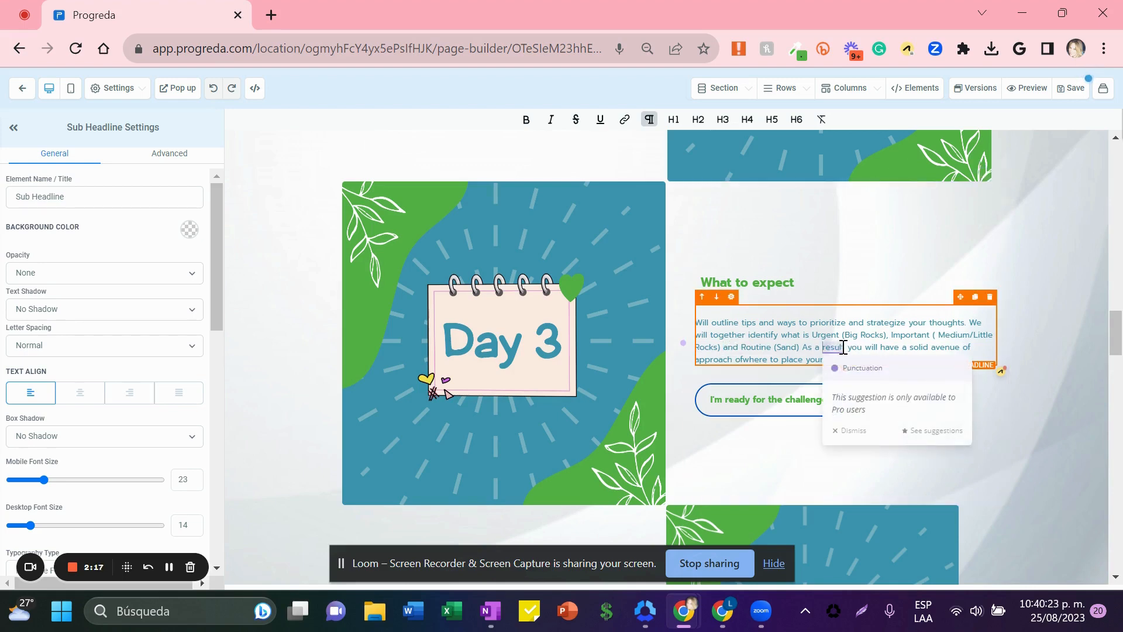
text(.)
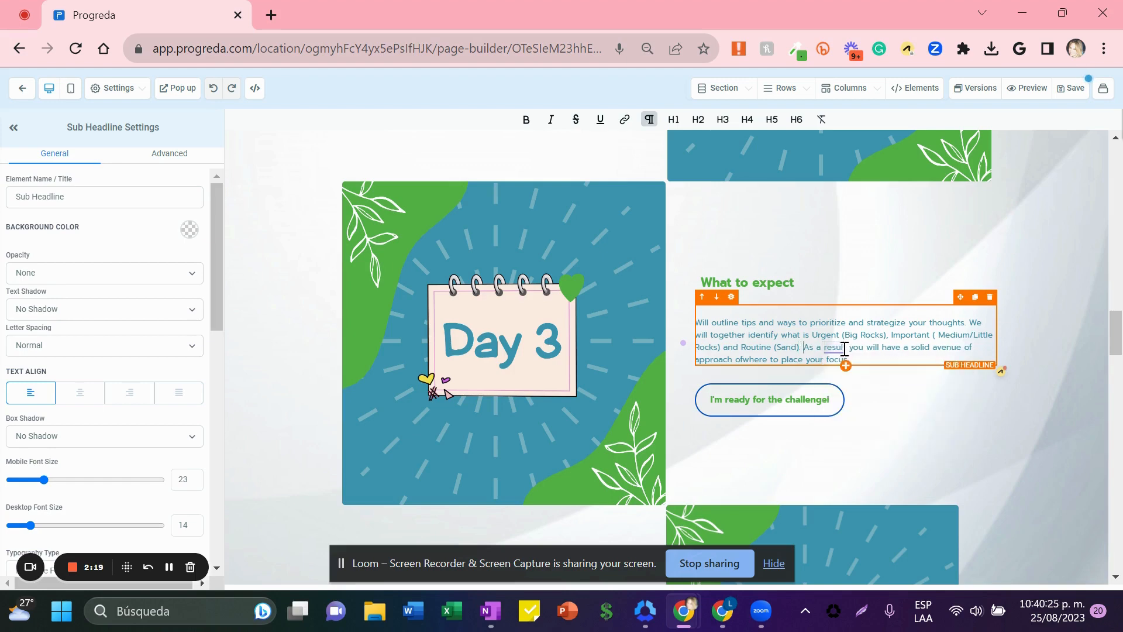
click(843, 348)
click(920, 430)
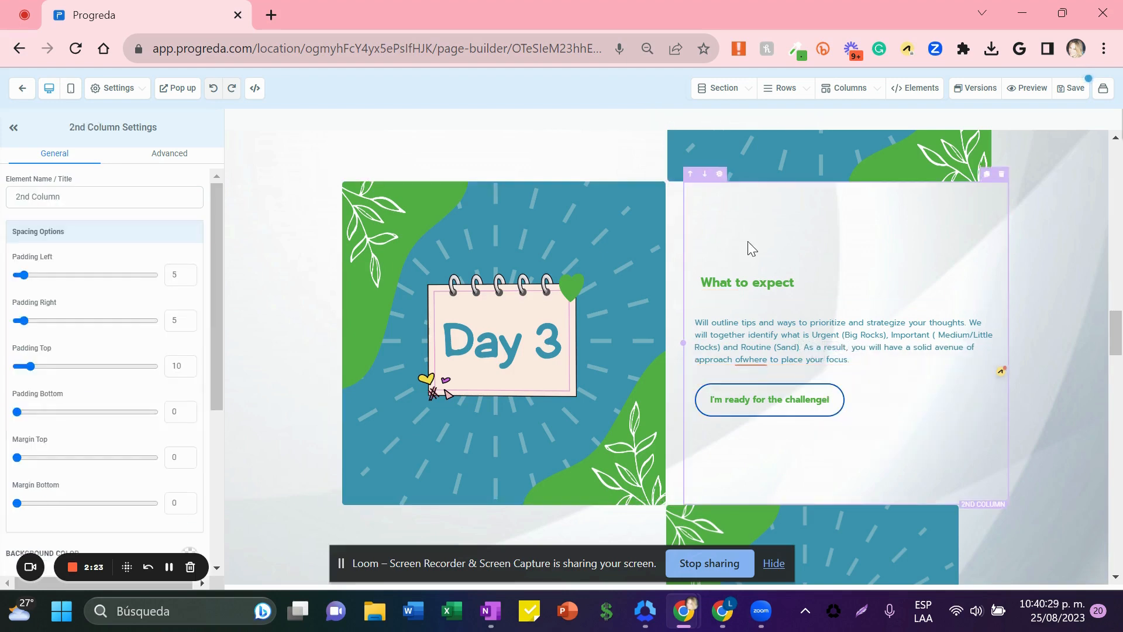
Step: Separate the joined words "of where" in the last sentence of the Day 3 description
click(756, 364)
key(Left)
key(Left)
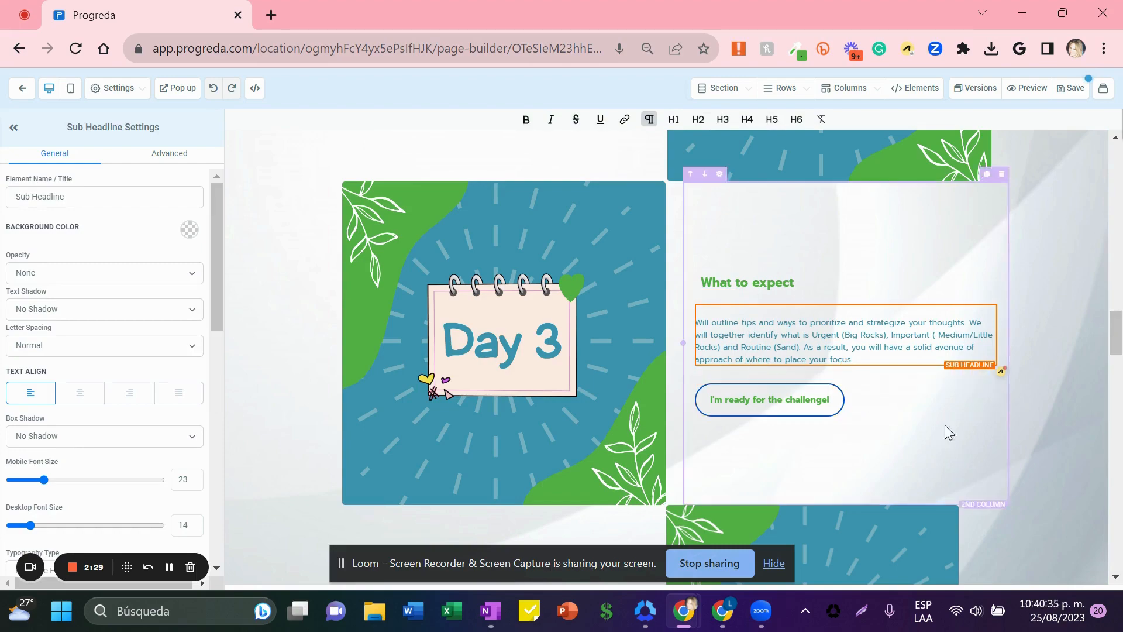
Step: Replace the middle of the first testimonial's paragraph, from the end of "had" through "come back", with the filler text "fghjkk"
drag(1117, 339, 1118, 500)
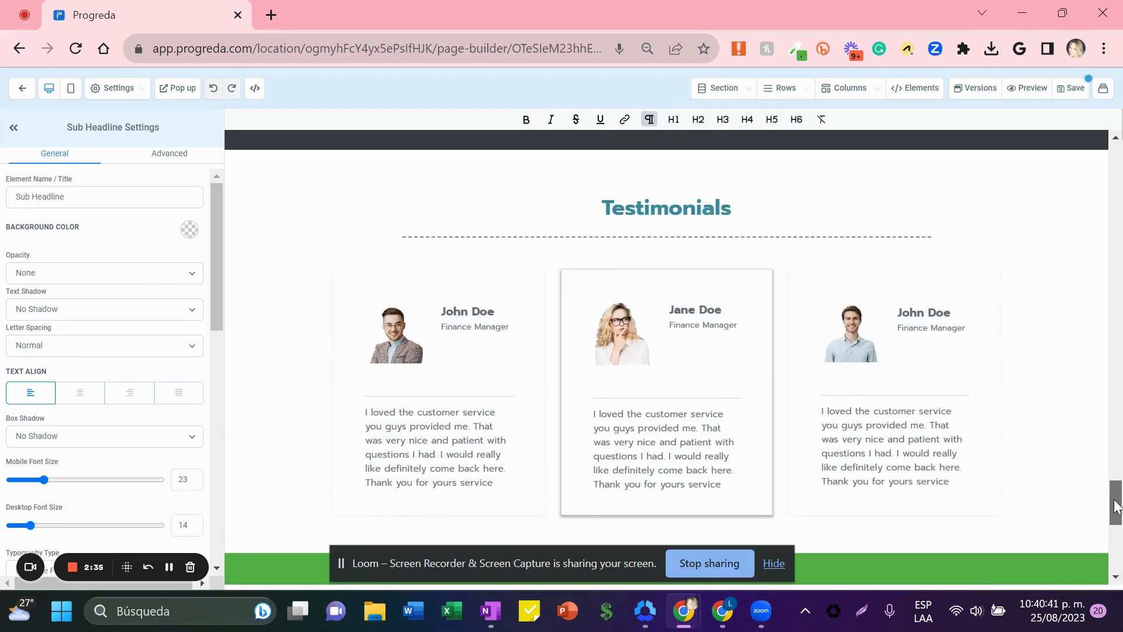
click(422, 440)
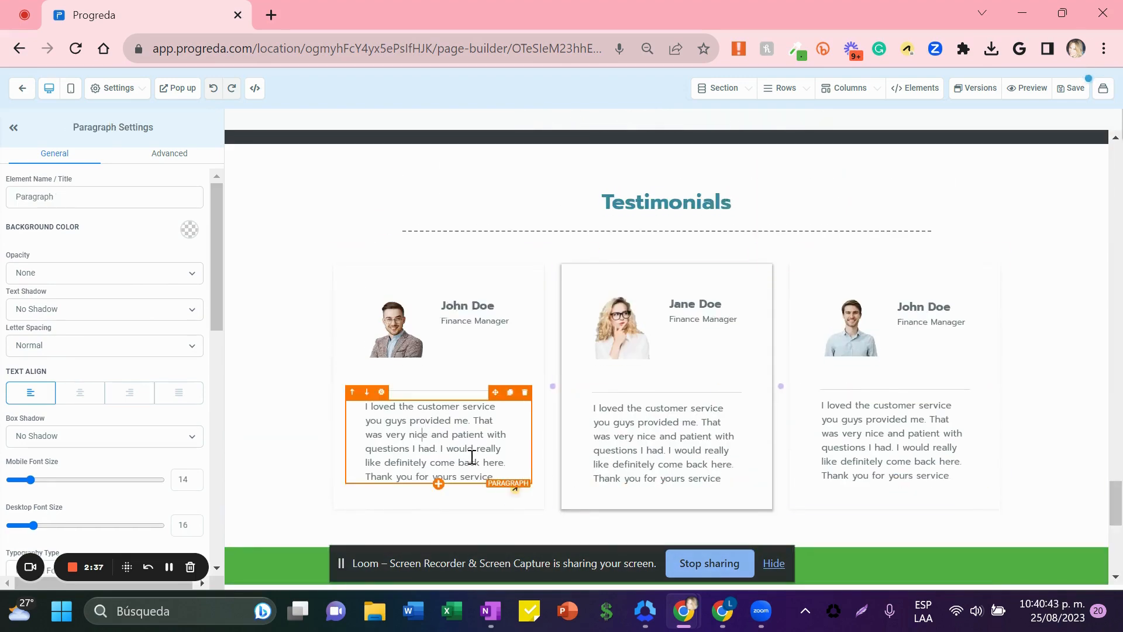
drag(475, 462, 444, 448)
key(BackSpace)
text(ghjkk)
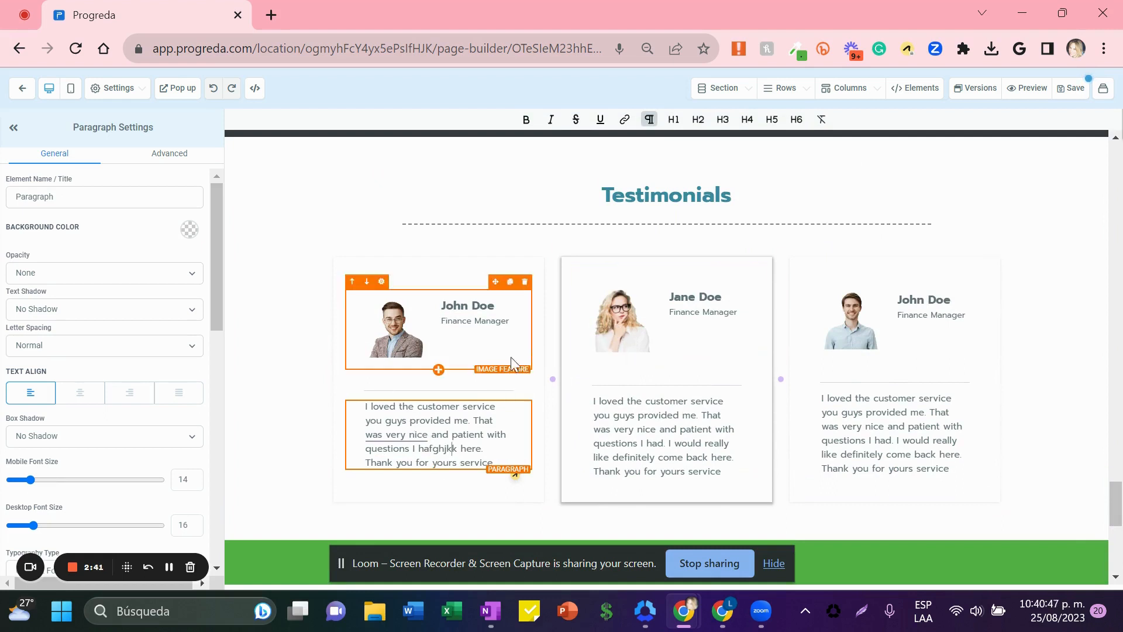
Step: Retitle the first item under Frequently Asked Question as "What to expect from the challenge"
drag(1116, 506, 1116, 538)
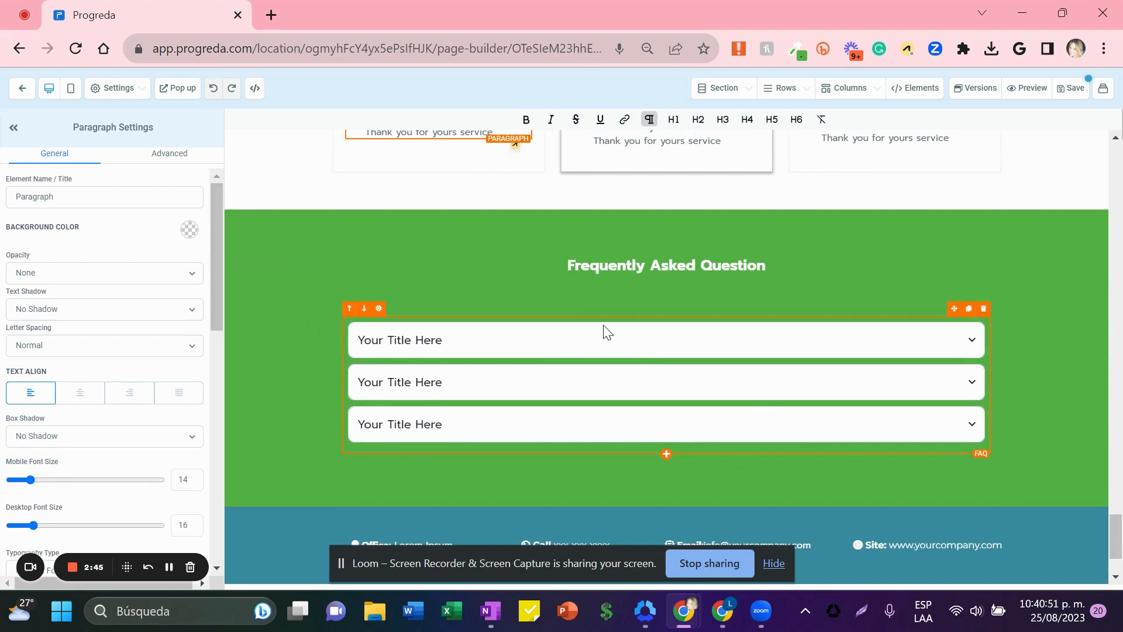
click(402, 339)
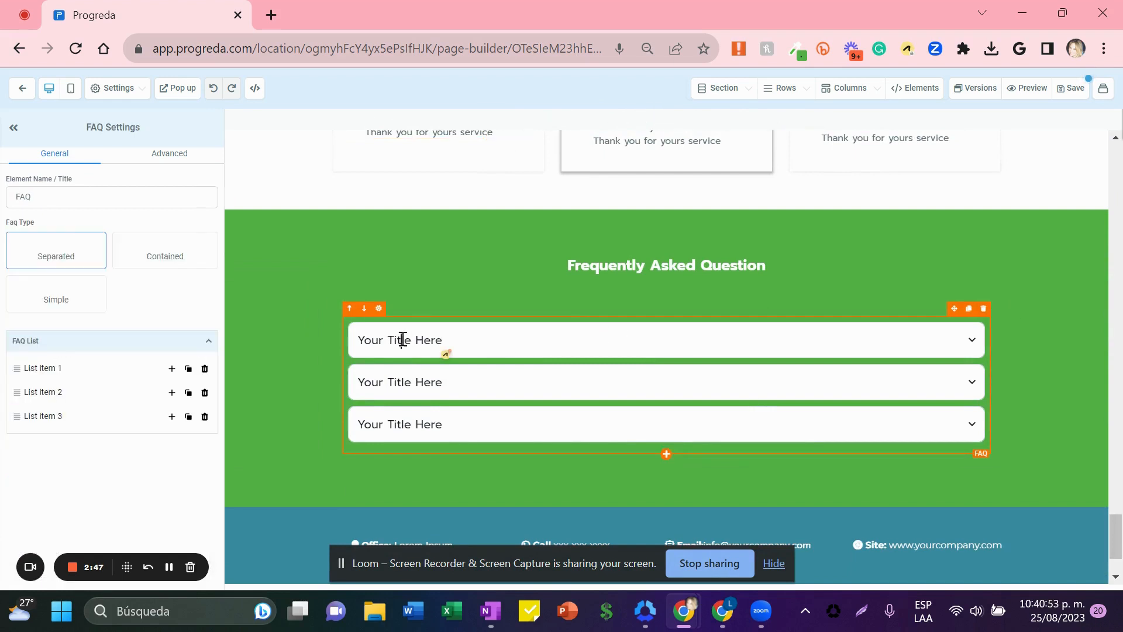
triple_click(441, 341)
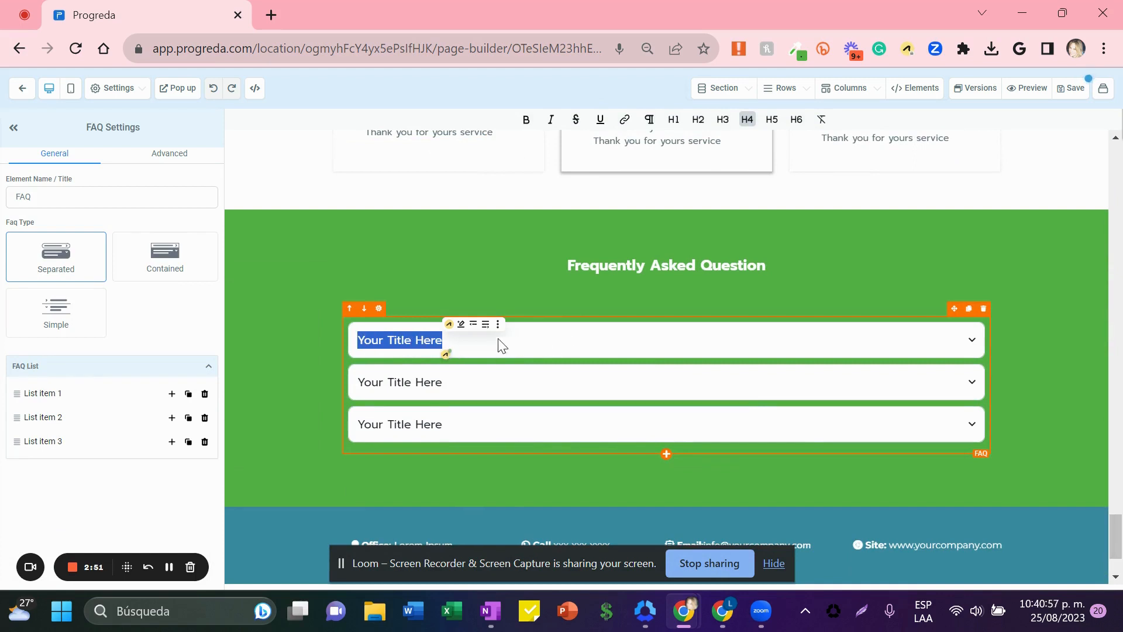
text(Wha)
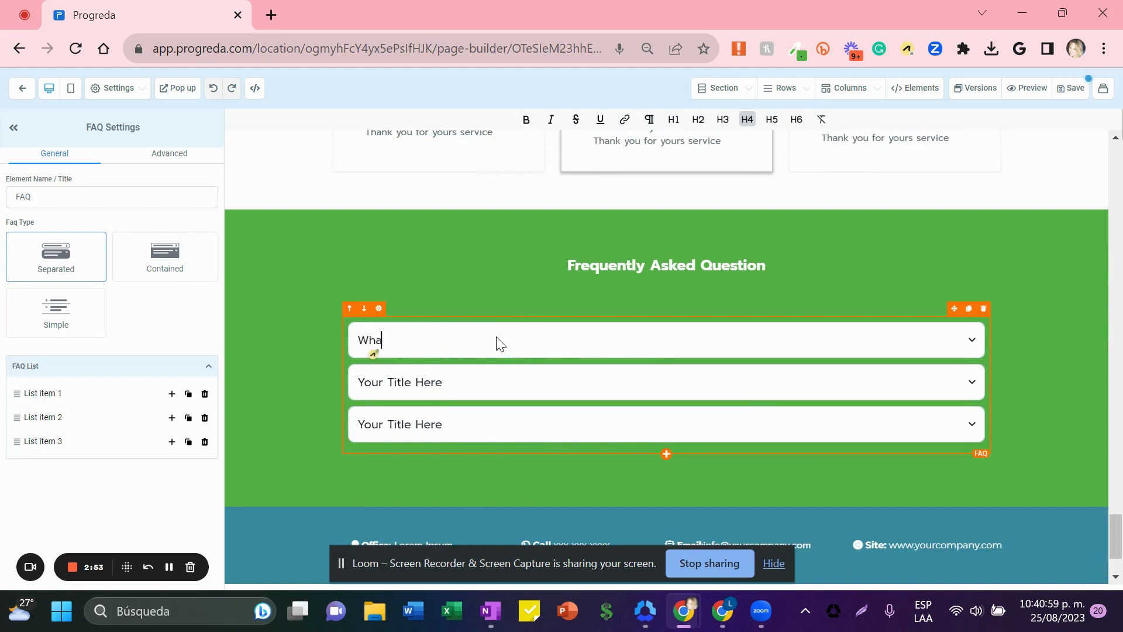
text(t to expect )
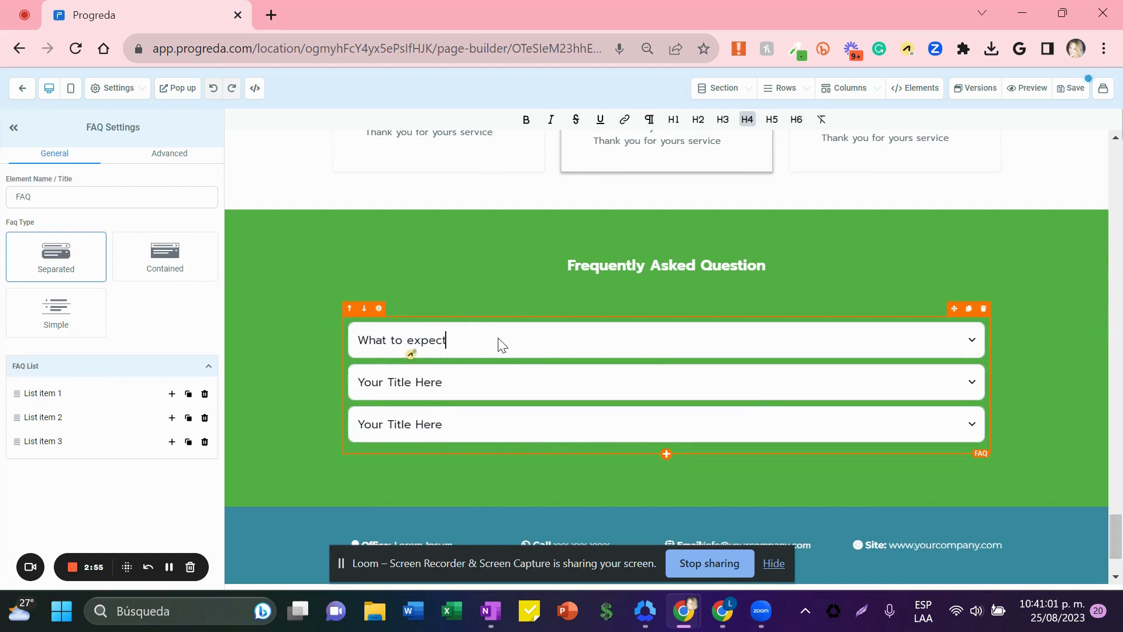
text(from the challenge)
Step: Turn off the image for the first FAQ item
click(35, 394)
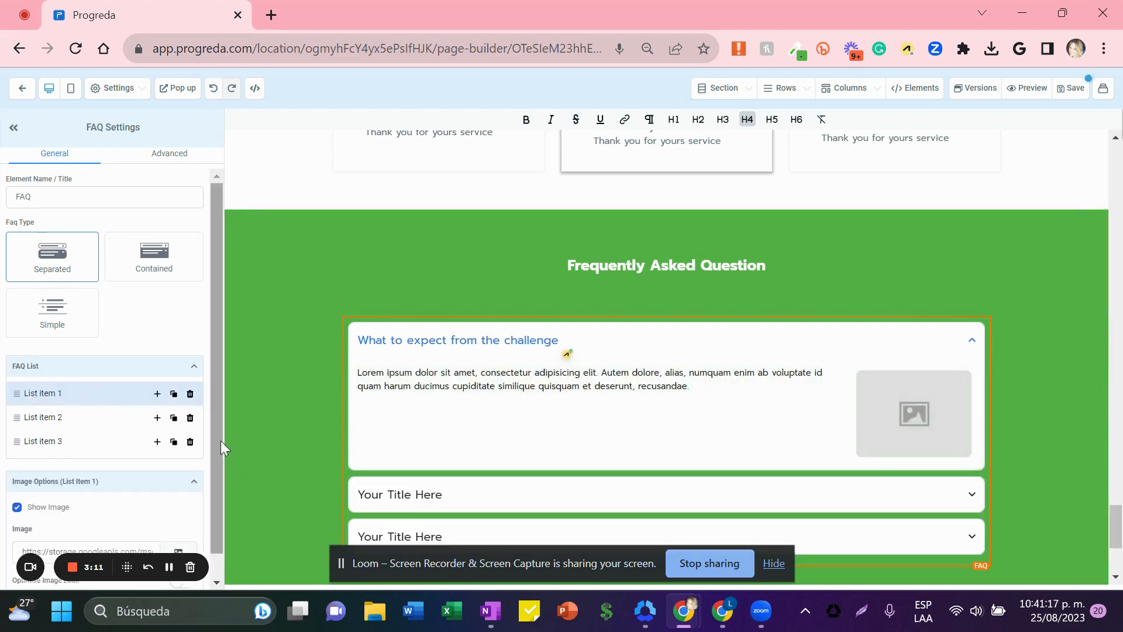
scroll(220, 440, down, 1)
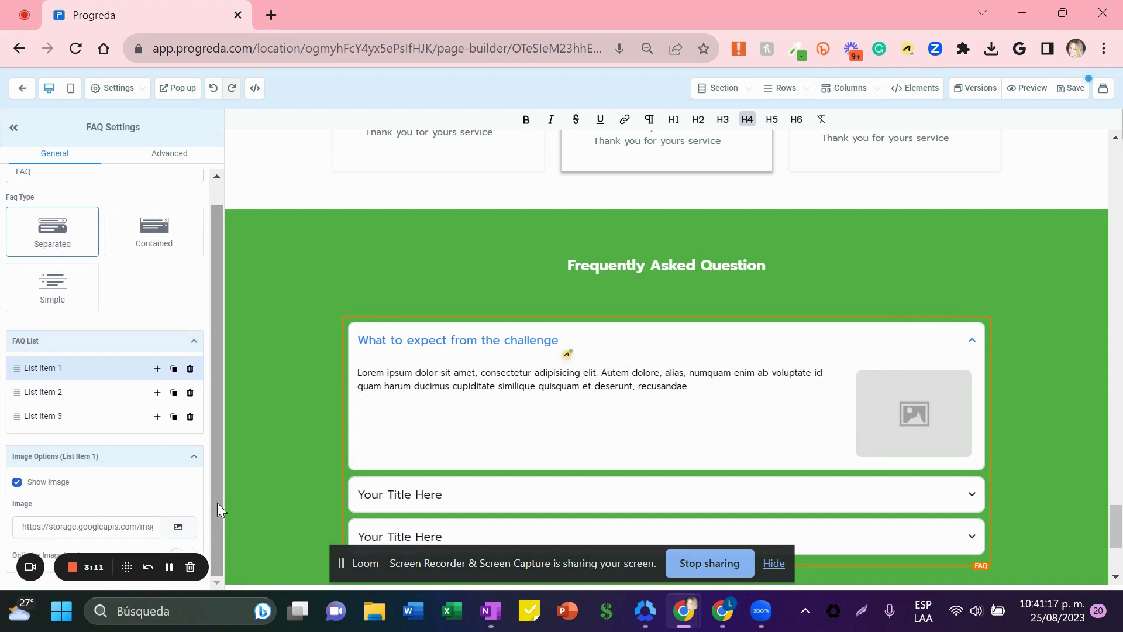
click(17, 482)
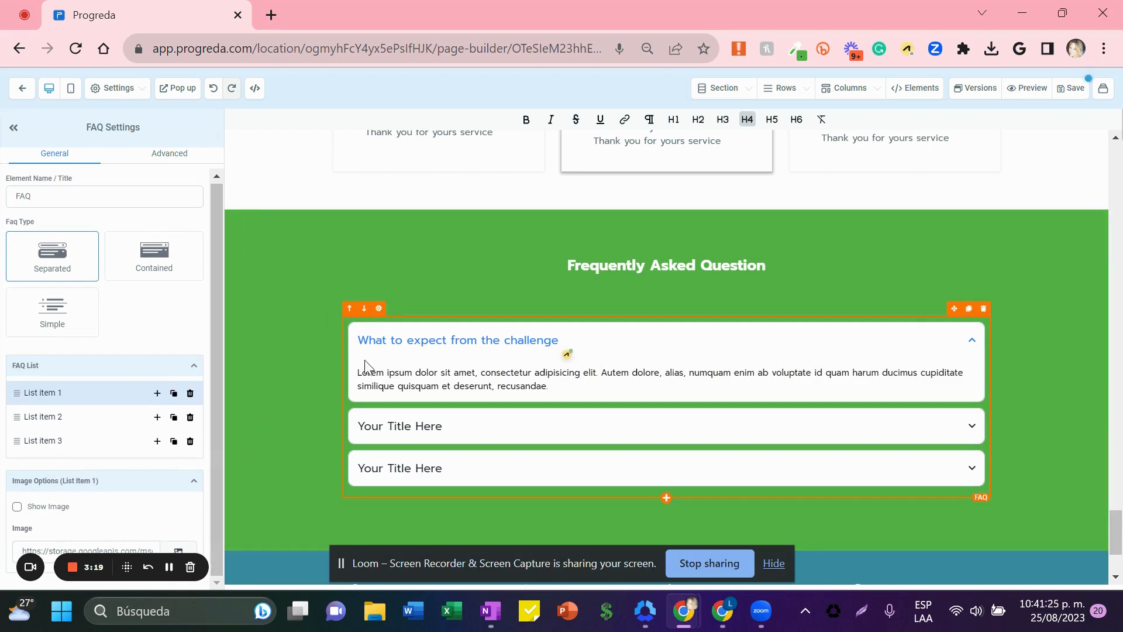
Step: Replace the lorem ipsum answer under "What to expect from the challenge" with a row of repeated letter f as filler
click(376, 376)
drag(550, 386, 390, 376)
key(BackSpace)
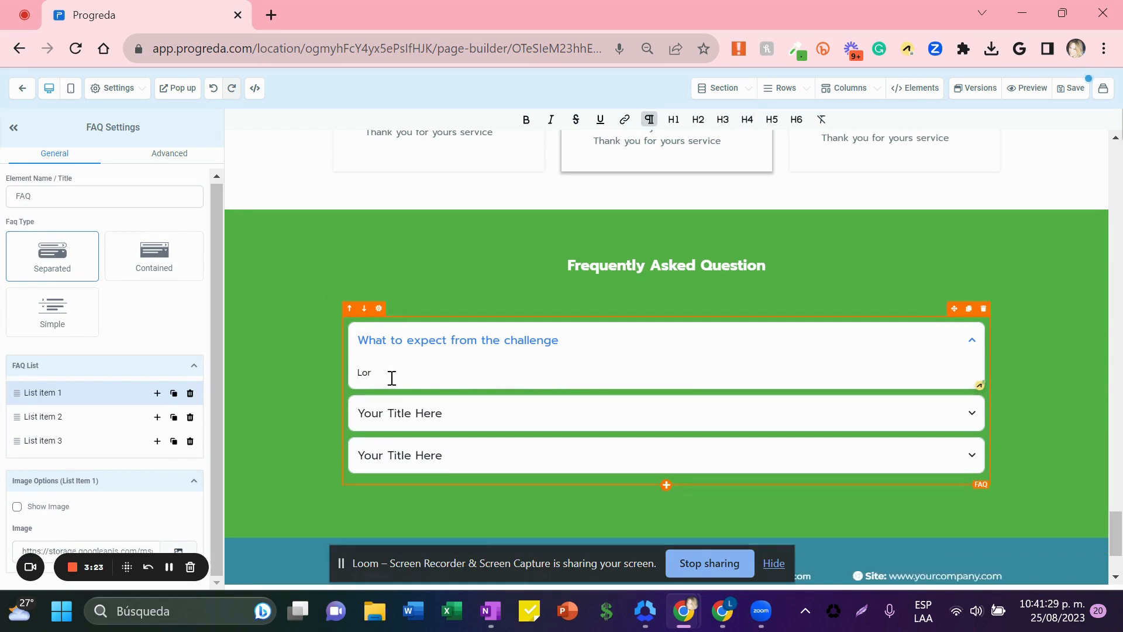
text(ffffffffffffffffffffffffff)
Step: Expand the second FAQ item and turn off its image
click(441, 417)
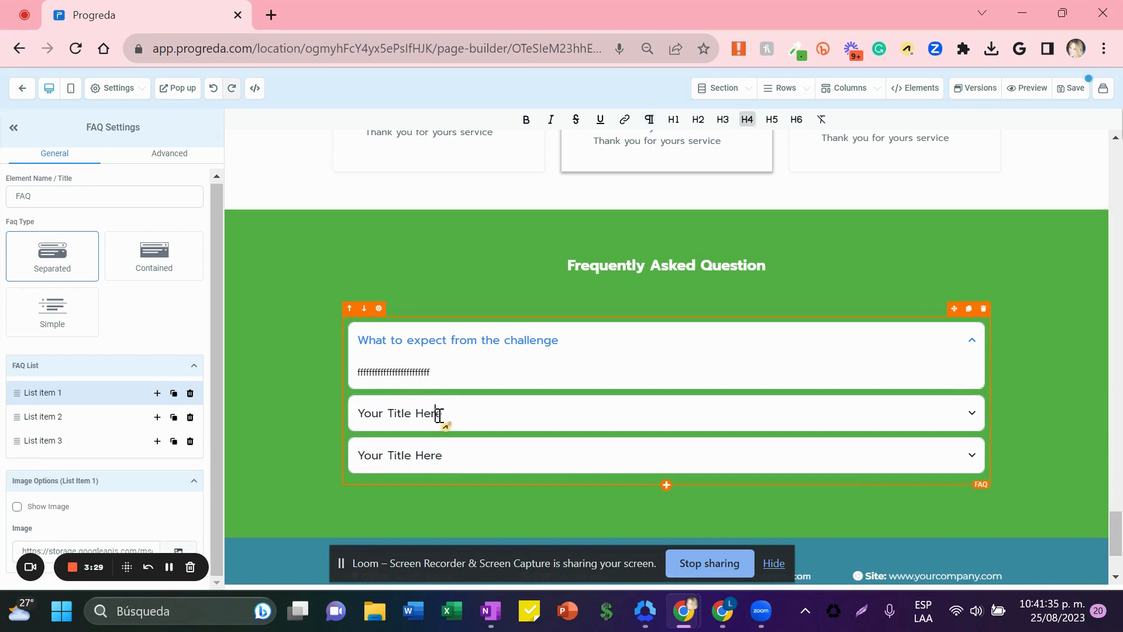
click(390, 415)
click(49, 427)
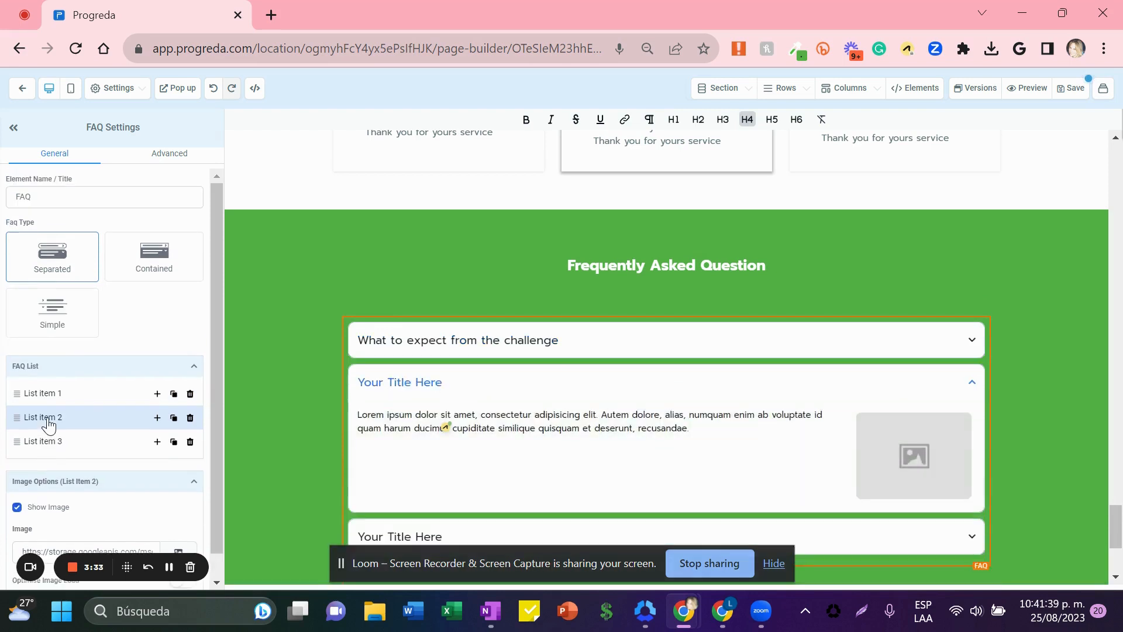
click(17, 507)
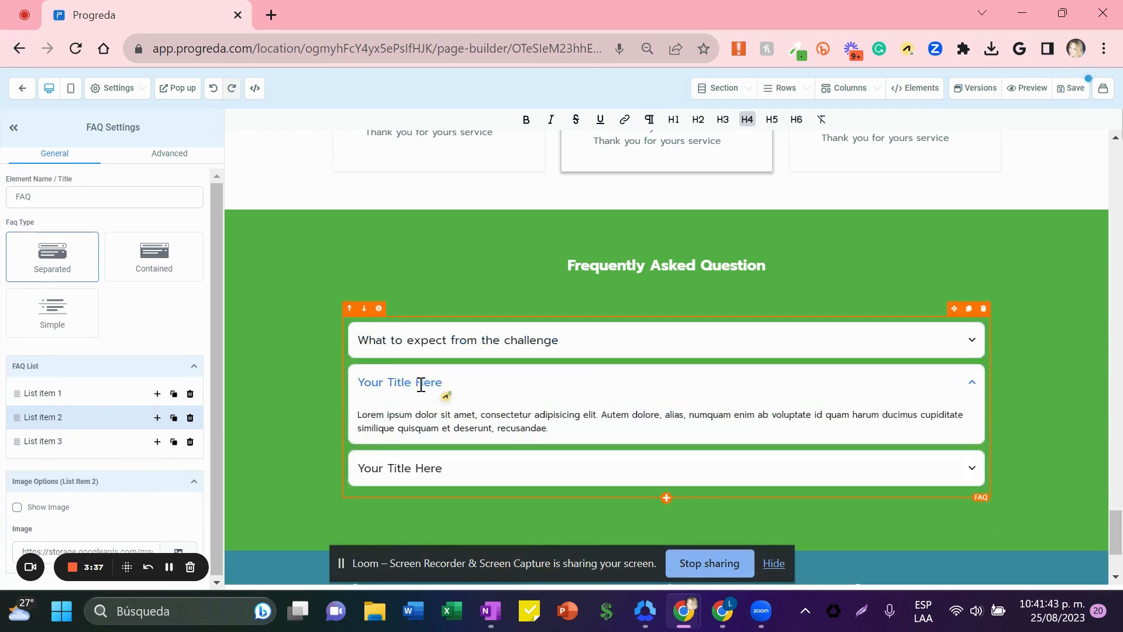
Step: Retitle the second FAQ item as "What happens after the 5 days?"
drag(443, 383, 364, 383)
key(BackSpace)
text(What aHappens after the)
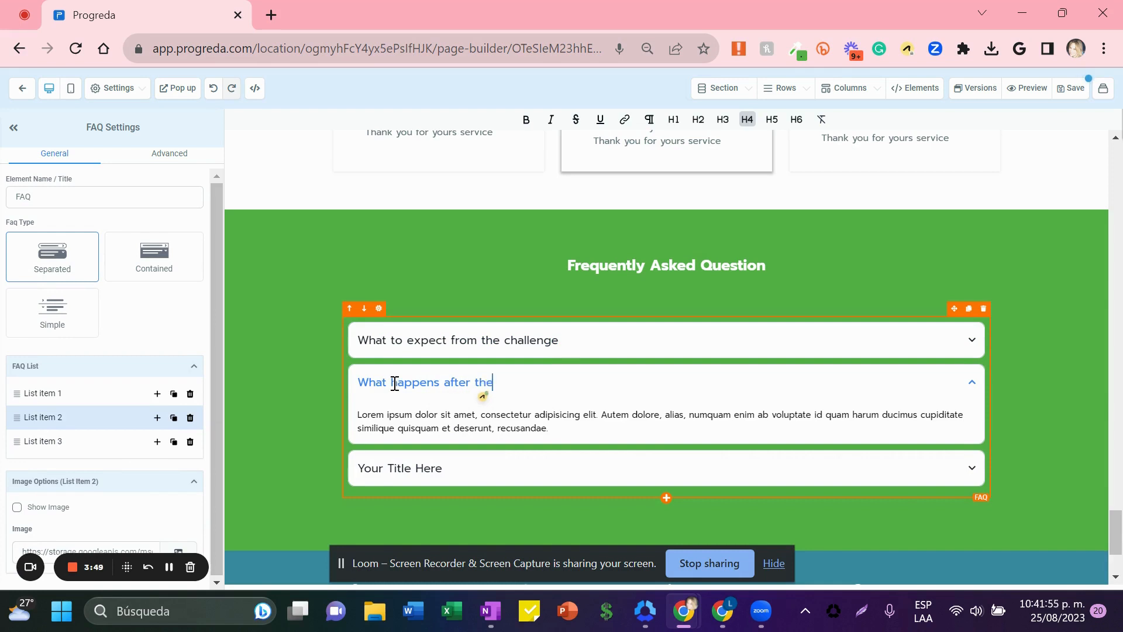
text( 5 days?)
Step: Replace the lorem ipsum answer under "What happens after the 5 days?" with the filler text "fffff"
drag(549, 428, 373, 414)
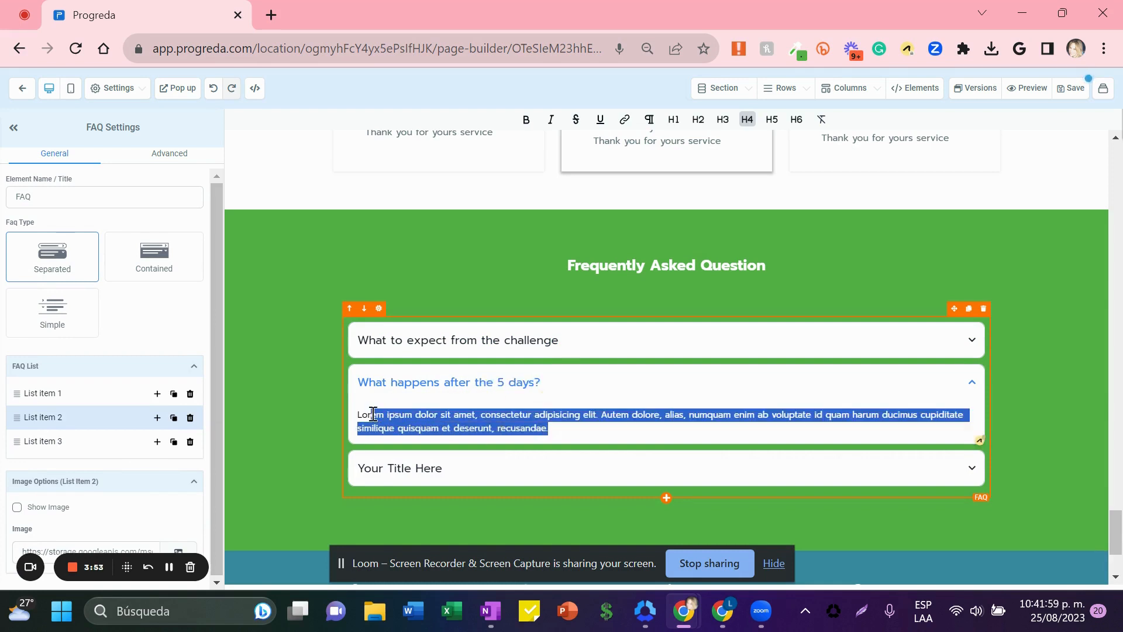
key(BackSpace)
key(BackSpace)
key(BackSpace)
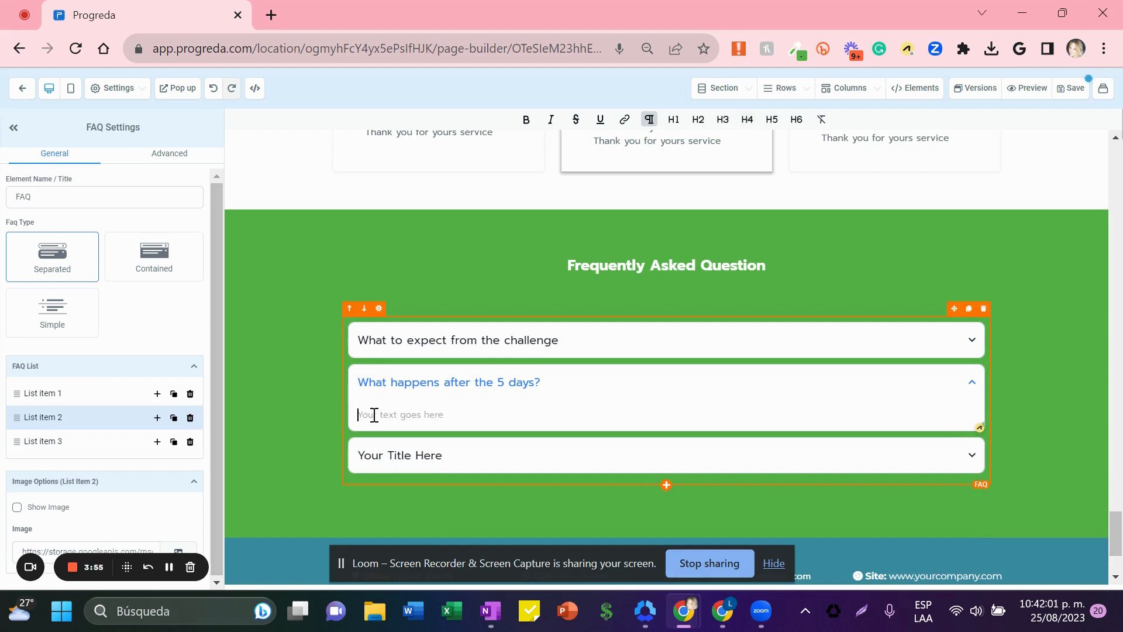
text(fffff)
click(1024, 486)
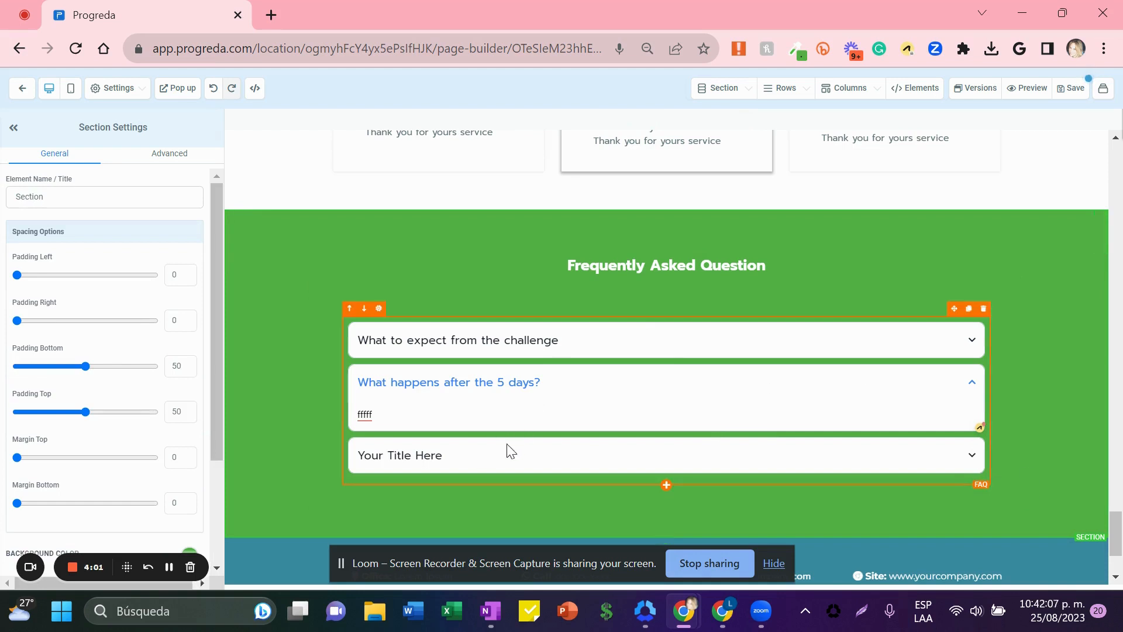
click(500, 462)
click(1028, 471)
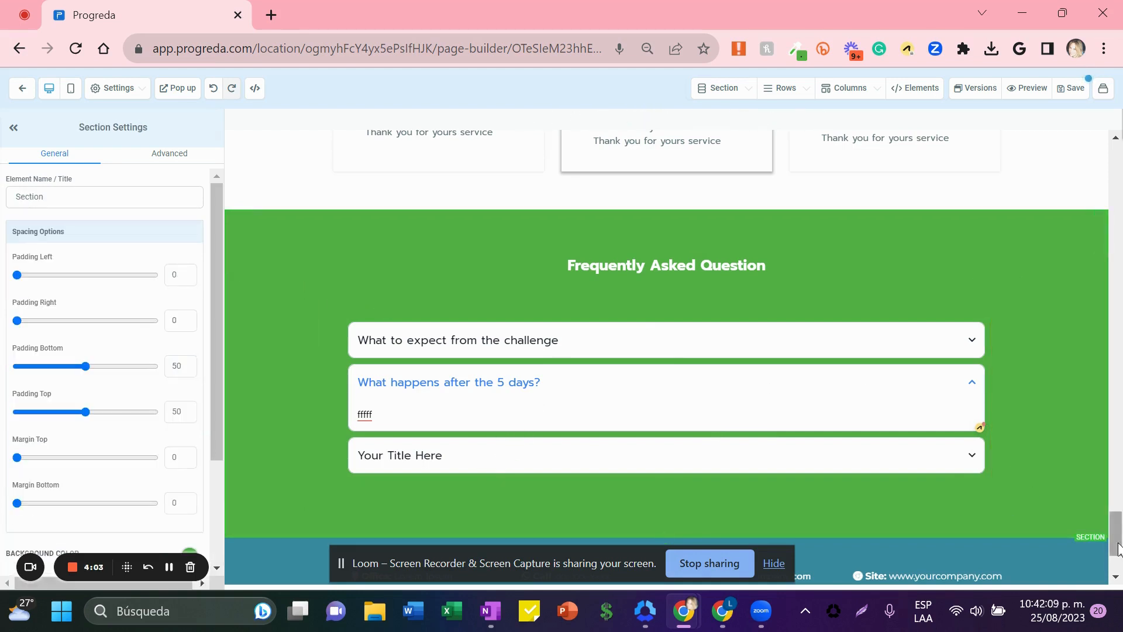
Step: Delete the Office and Site entries from the blue contact row in the footer, including the emptied Site column
drag(1117, 546, 1118, 560)
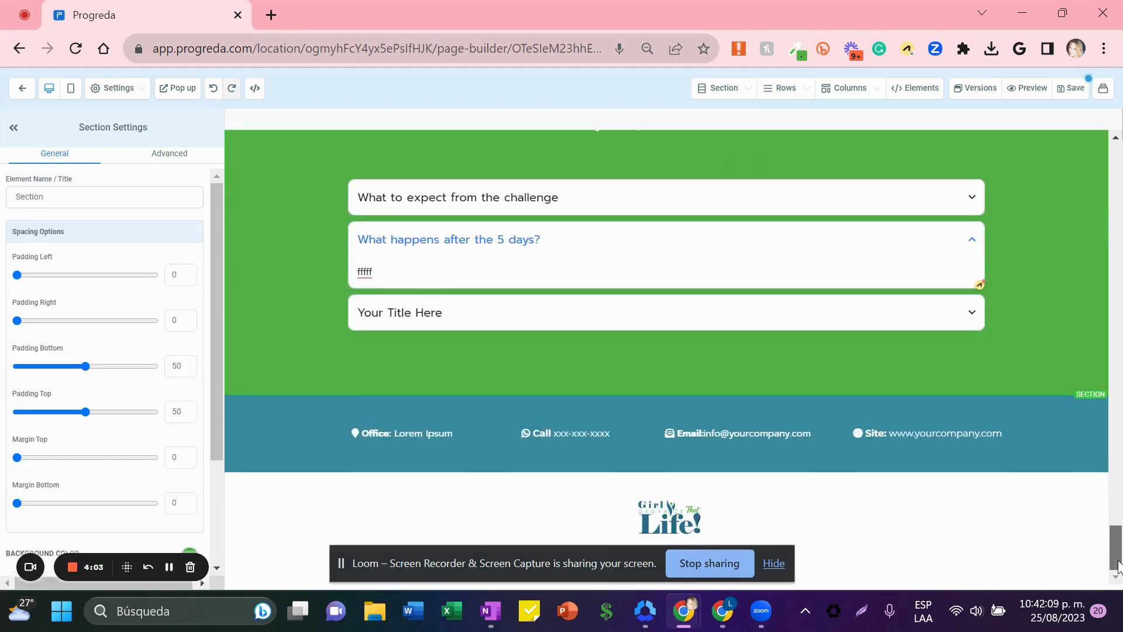
click(412, 436)
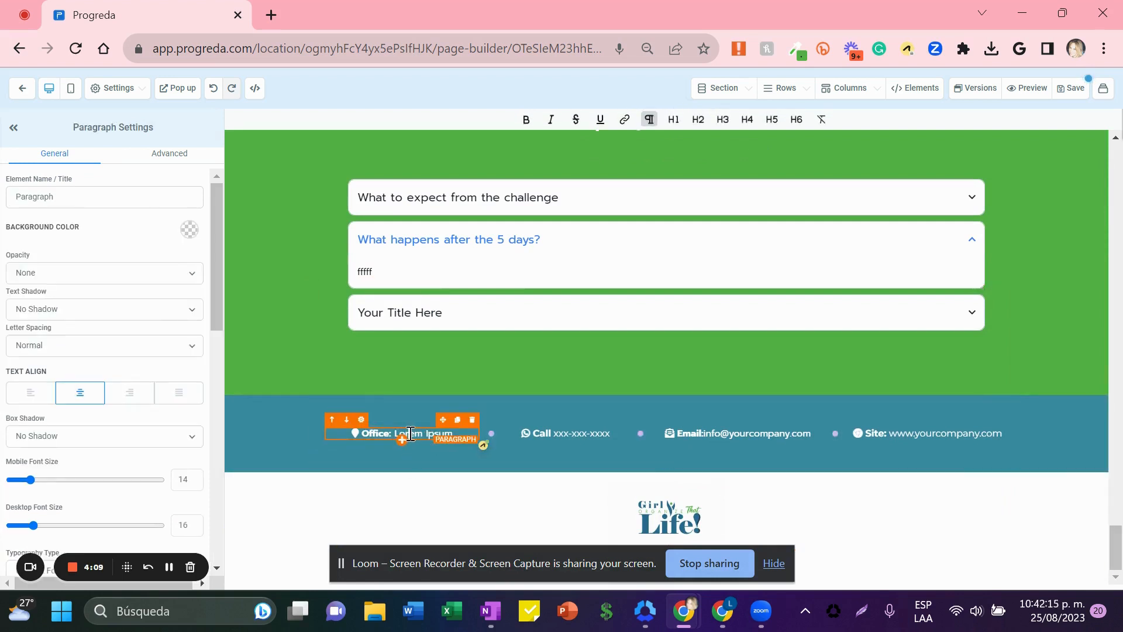
click(472, 421)
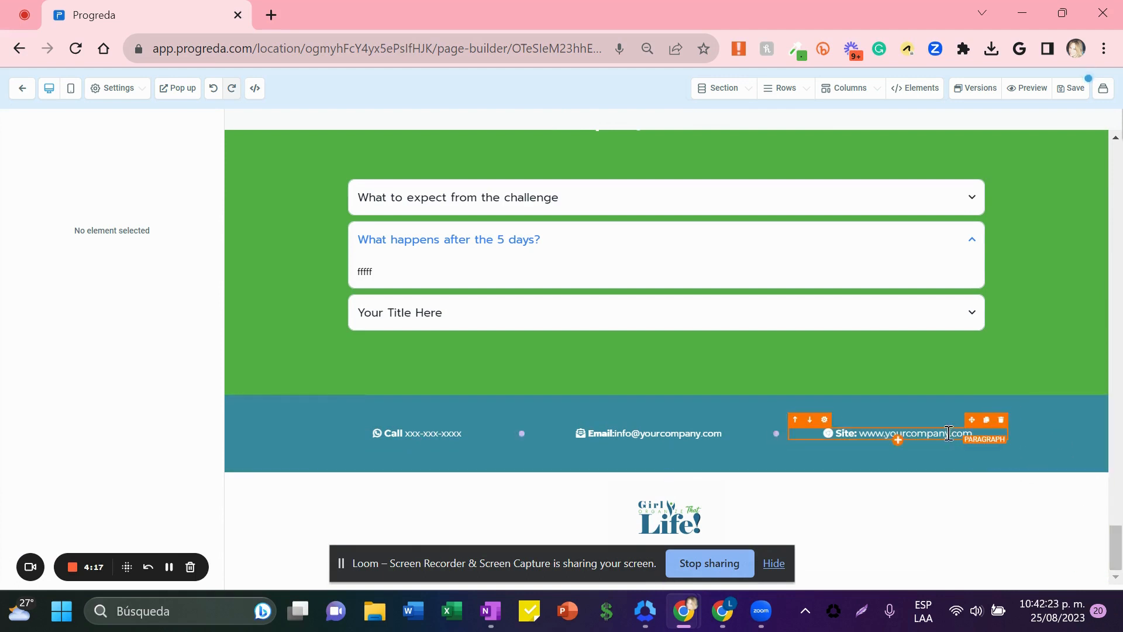
click(1000, 421)
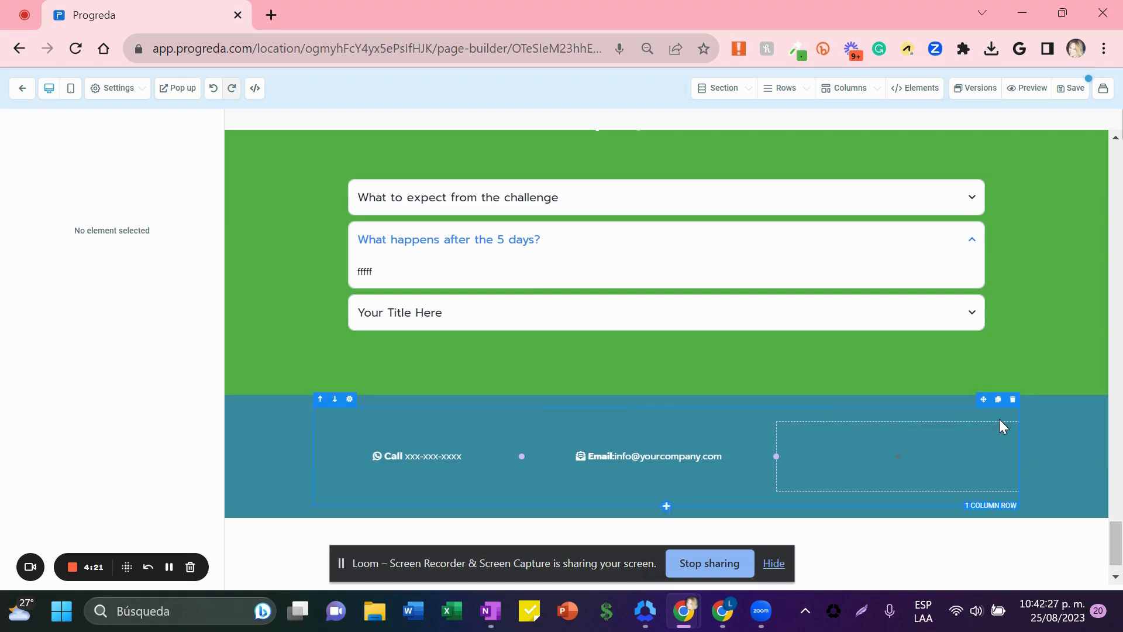
click(1011, 416)
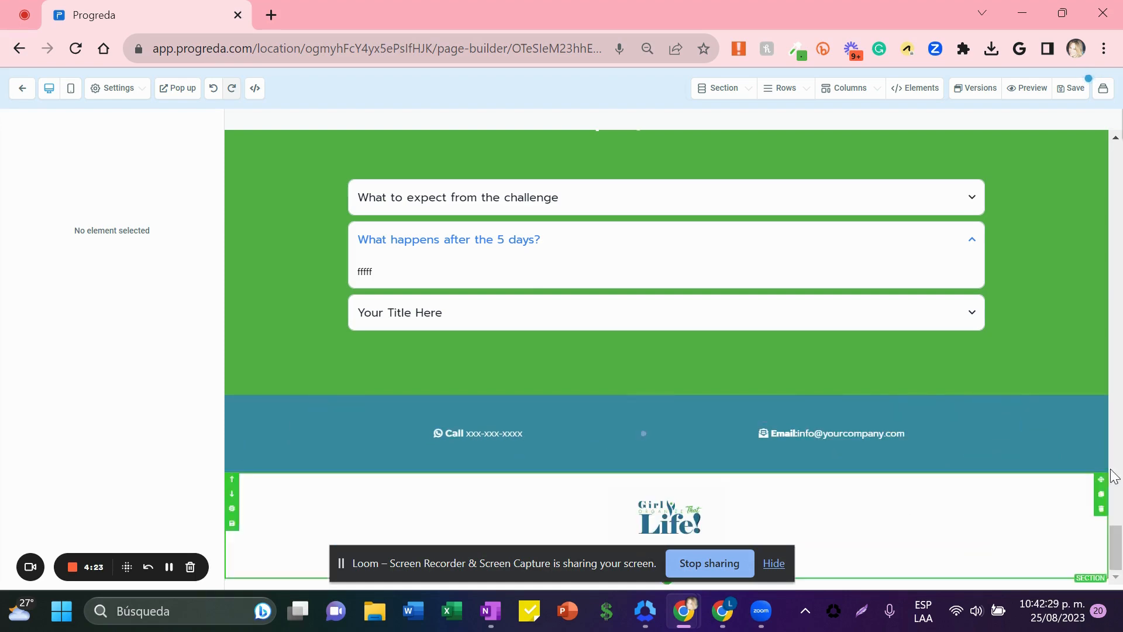
Step: Save the page and enter "Girl organize that life" as the SEO title
drag(1115, 558, 1043, 138)
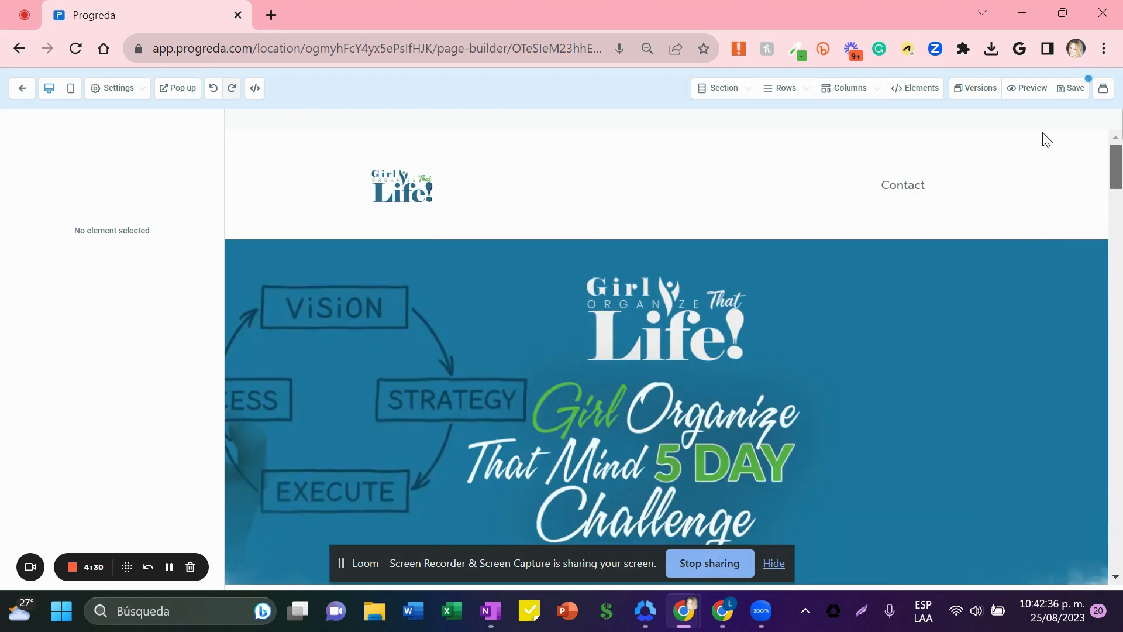
click(1070, 89)
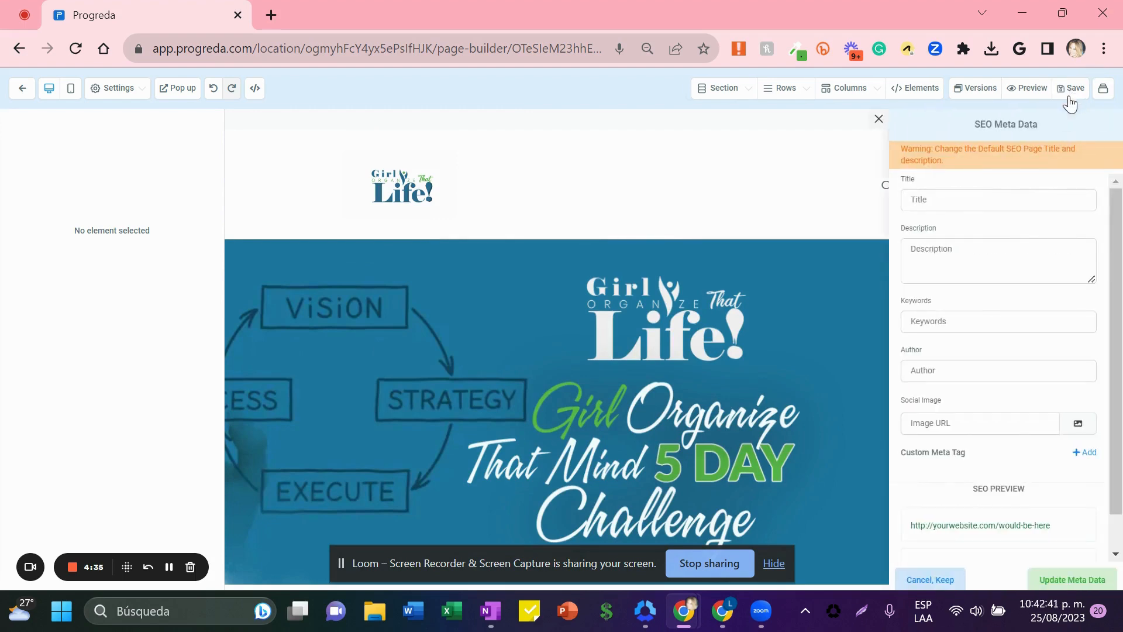
click(984, 203)
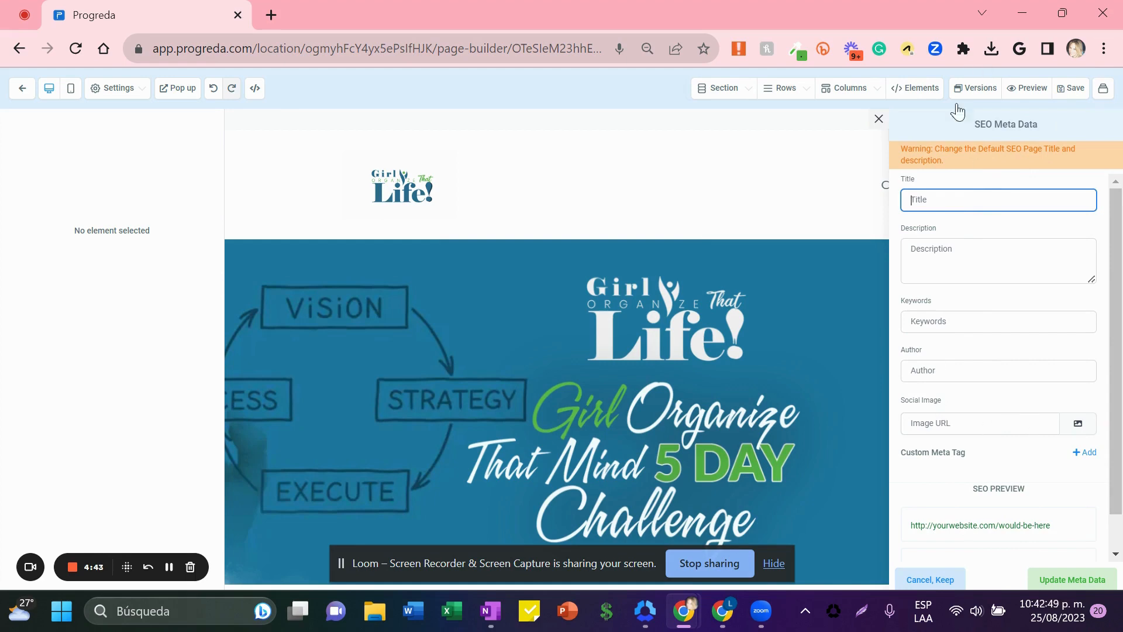
text(Gir)
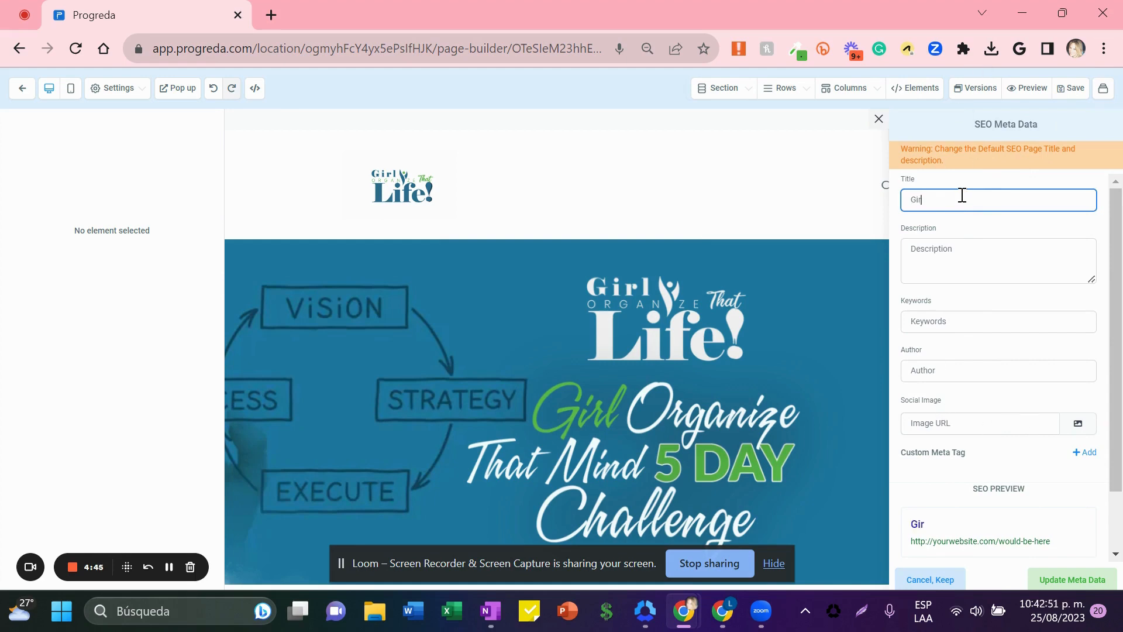
text(l organie that)
key(BackSpace)
key(BackSpace)
key(BackSpace)
text(that li)
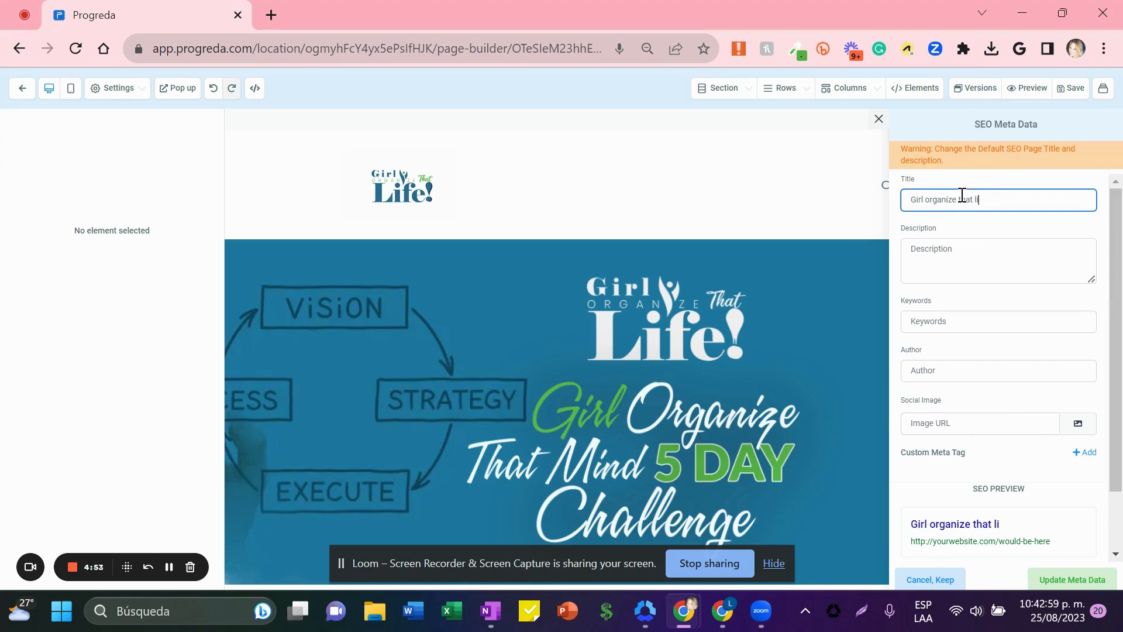
text(fe)
Step: Enter the SEO description "This is a 5 day challenge for getting women to organize their life"
click(957, 252)
text(Th)
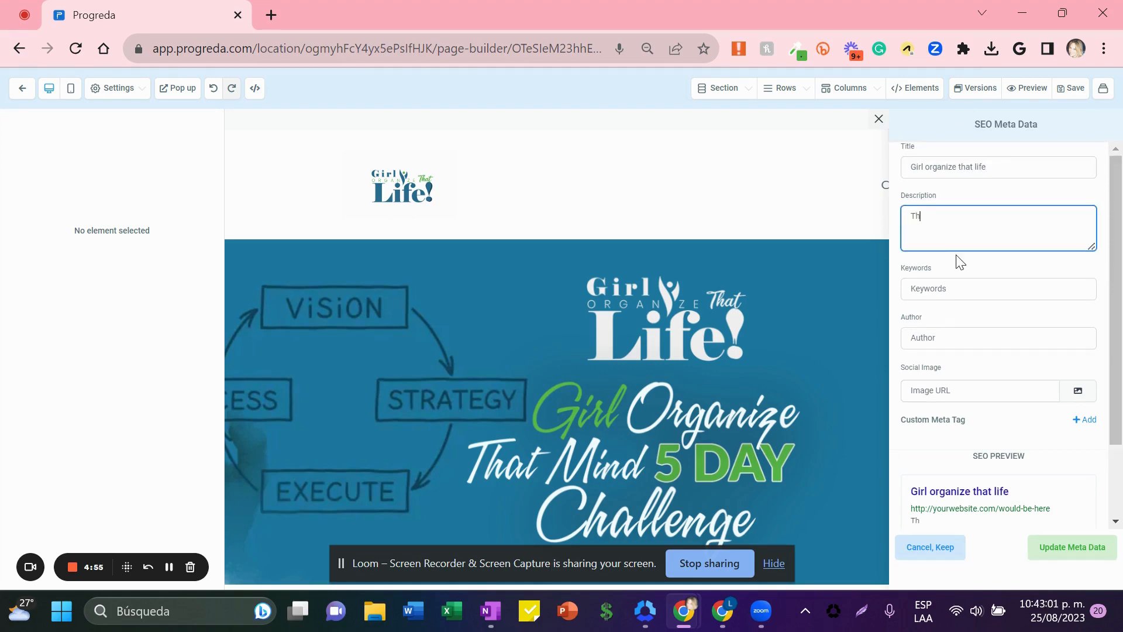
text(is i)
text(s a 5 day cha)
text(aleng)
text(lenge )
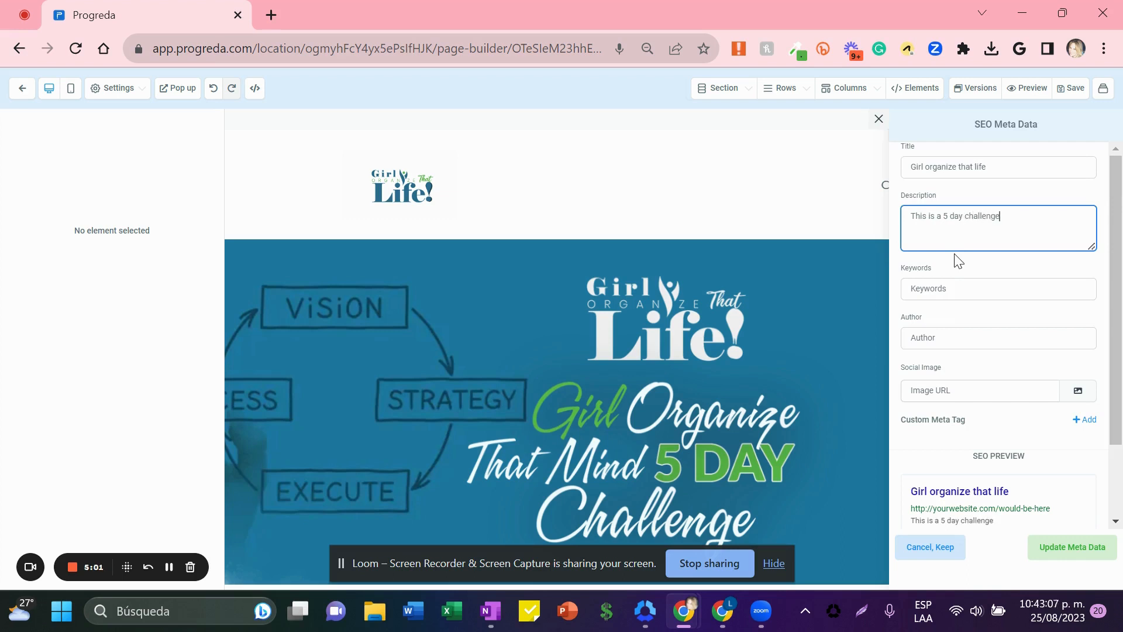
text(for getting woman)
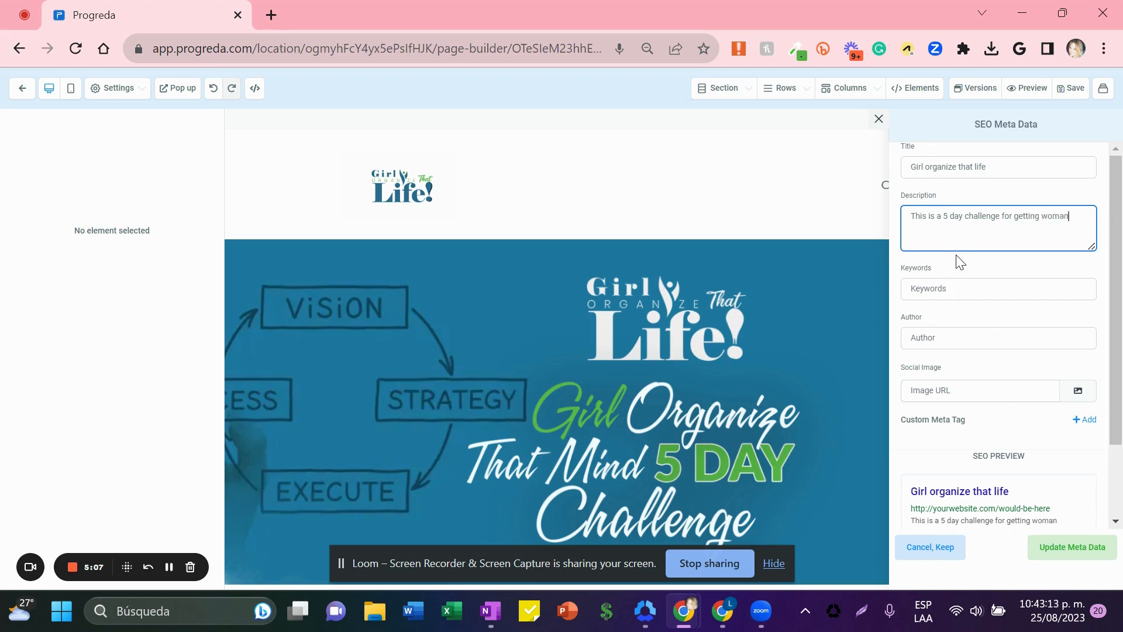
key(BackSpace)
key(BackSpace)
text(en to organize their life)
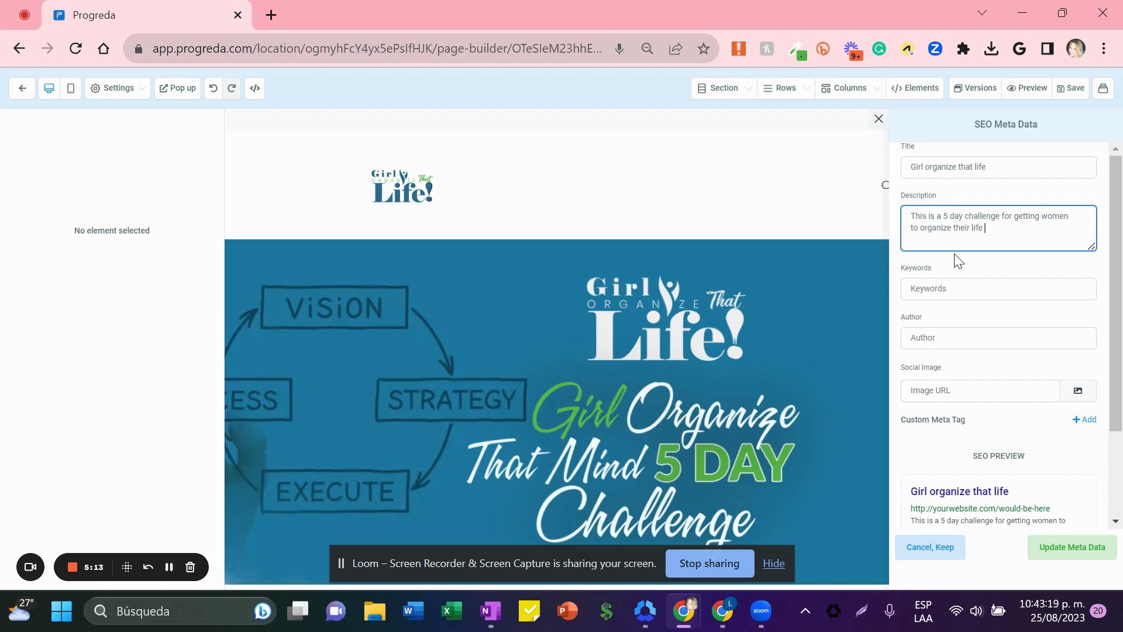
Step: Enter the SEO keywords "organize your life, women, woman, challenge, empower women"
click(952, 292)
text(organize your life,)
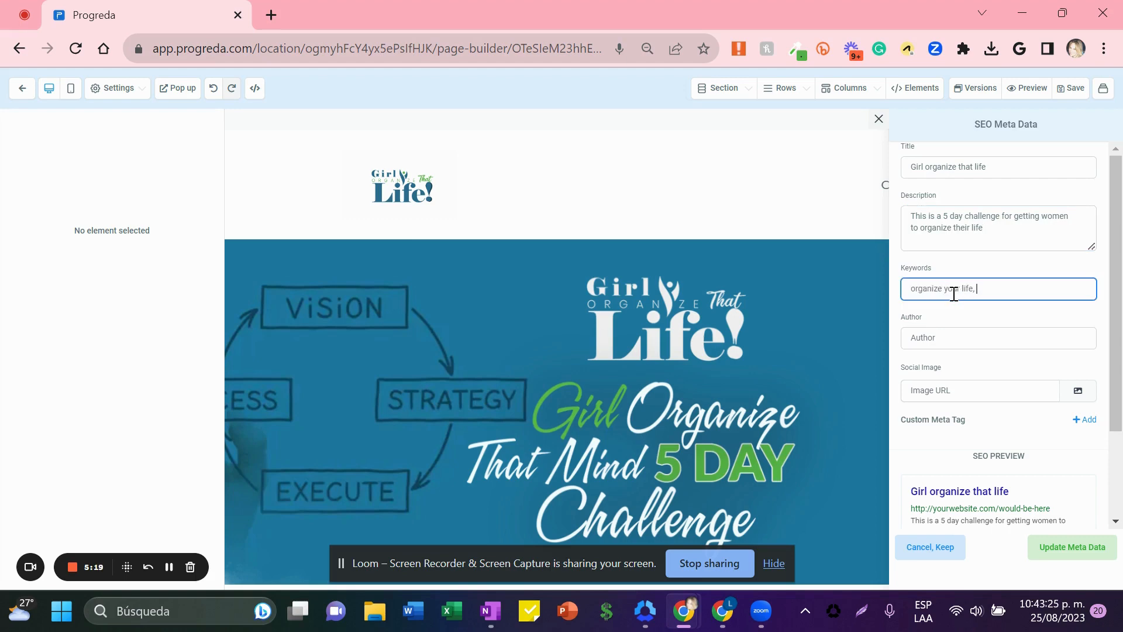
text(women, woman, ohallenge, e)
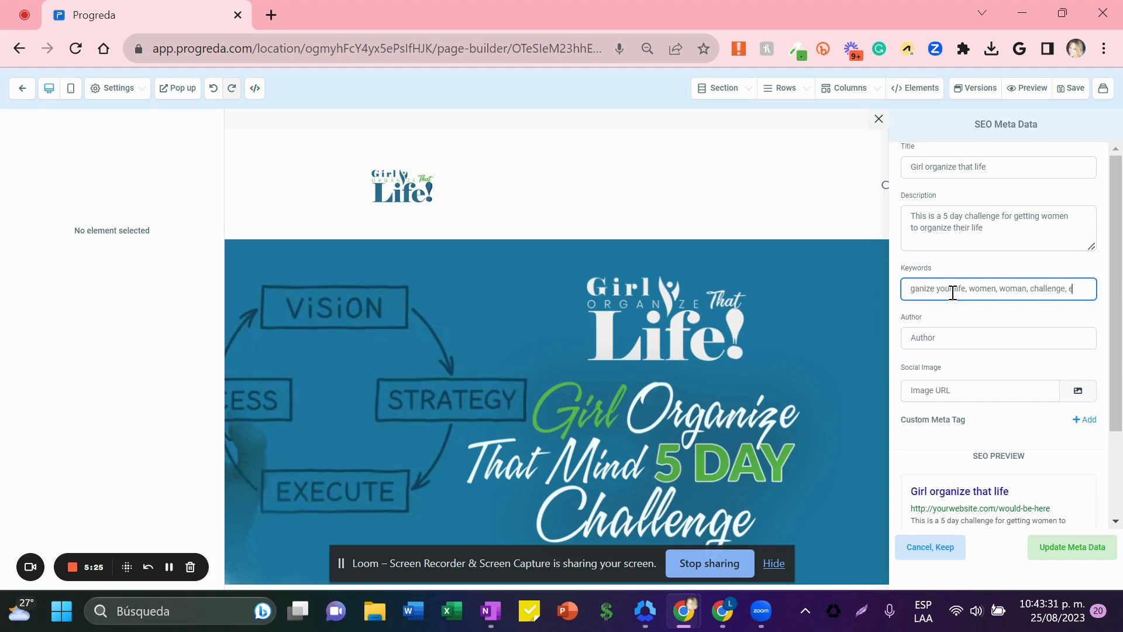
text(mpower women)
Step: Copy the SEO title "Girl organize that life" into the author field
click(958, 338)
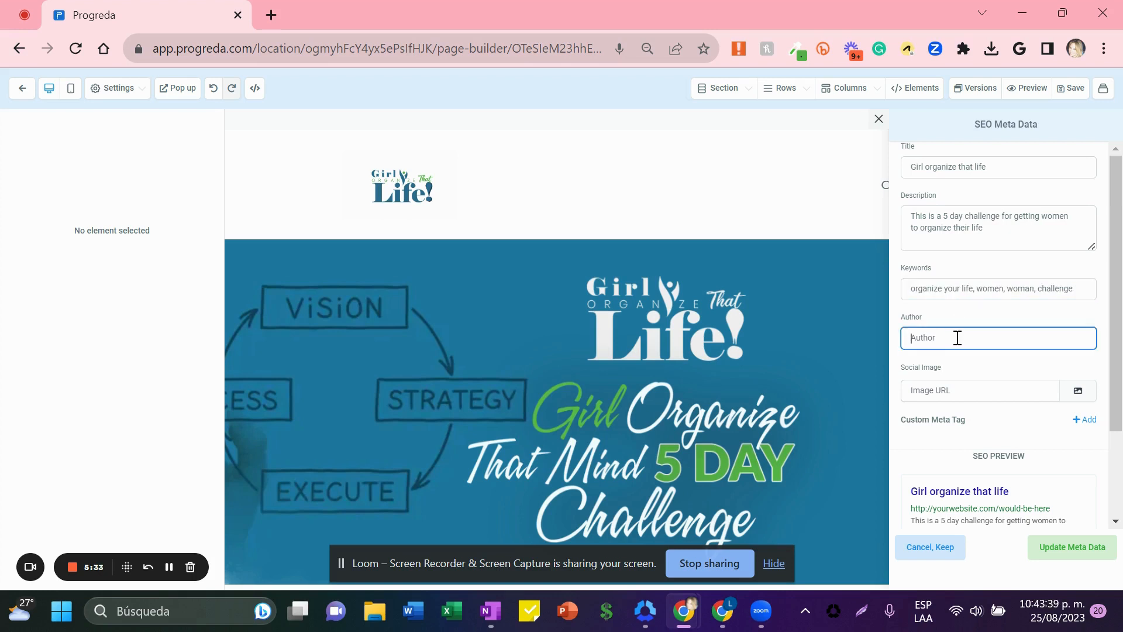
drag(993, 171, 904, 176)
key(ctrl+c)
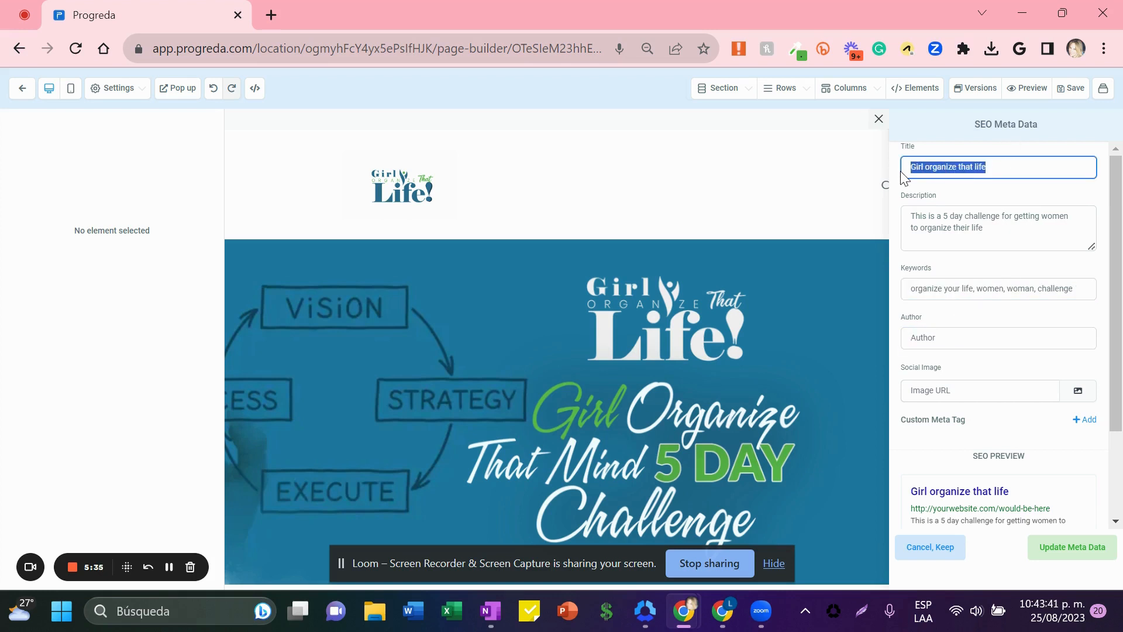
click(952, 337)
key(ctrl+v)
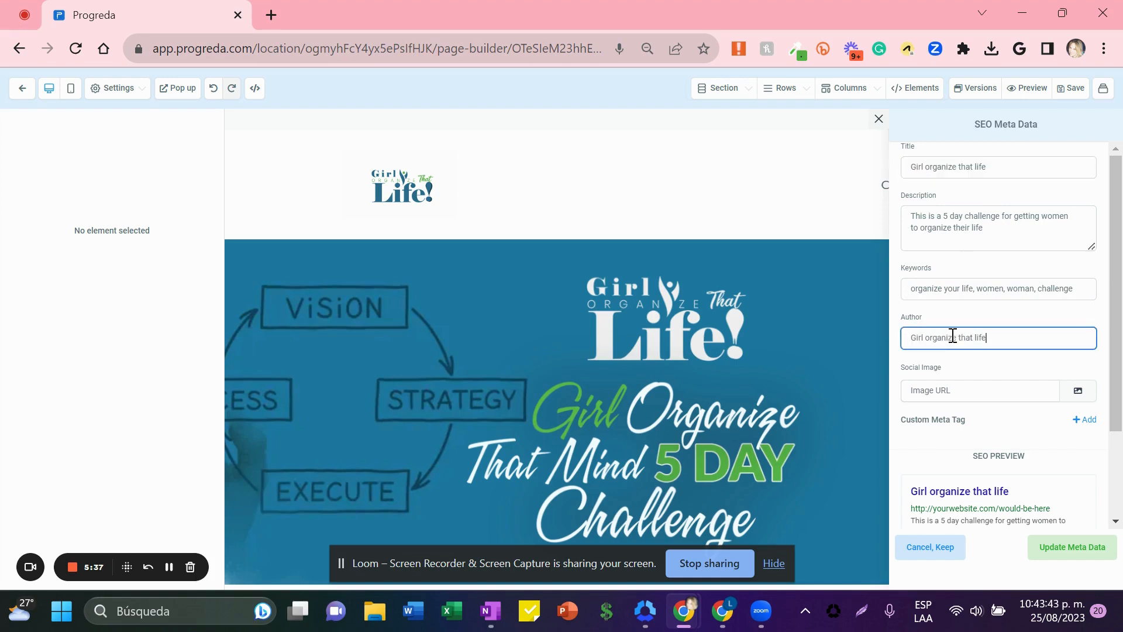
Step: Use the challenge logo as the social image and save the page with the updated meta data
click(1078, 390)
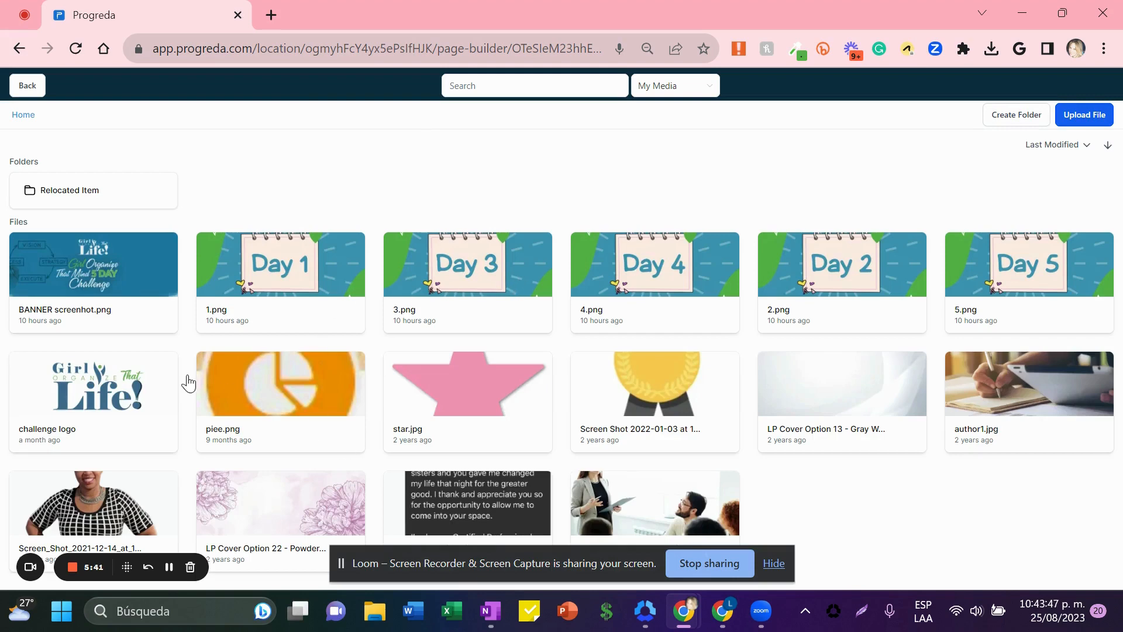
click(94, 383)
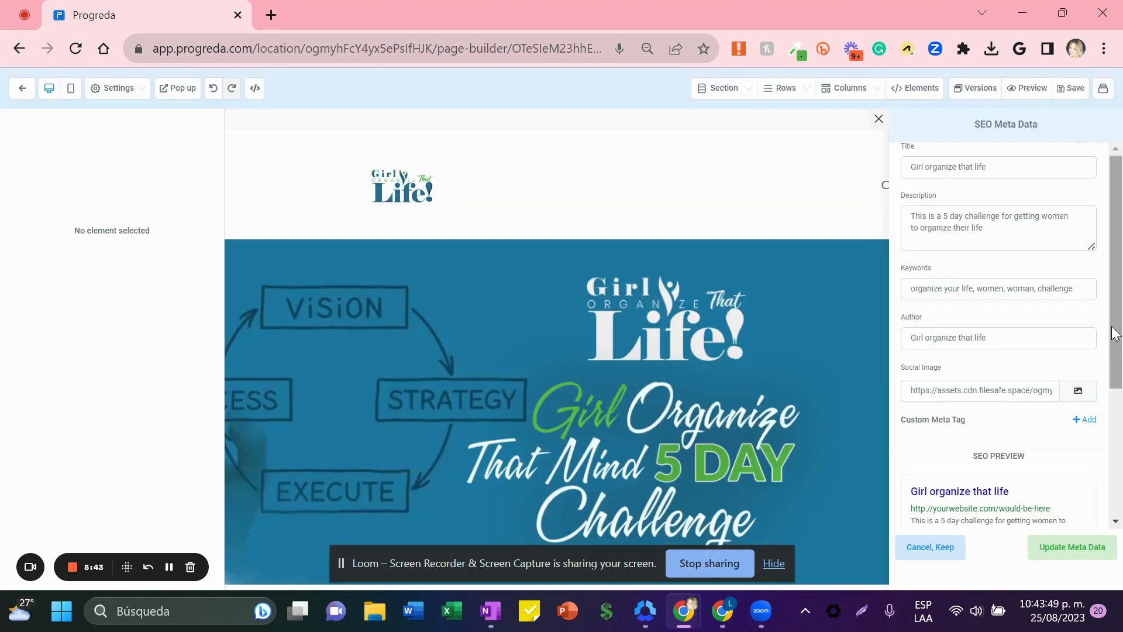
click(1057, 552)
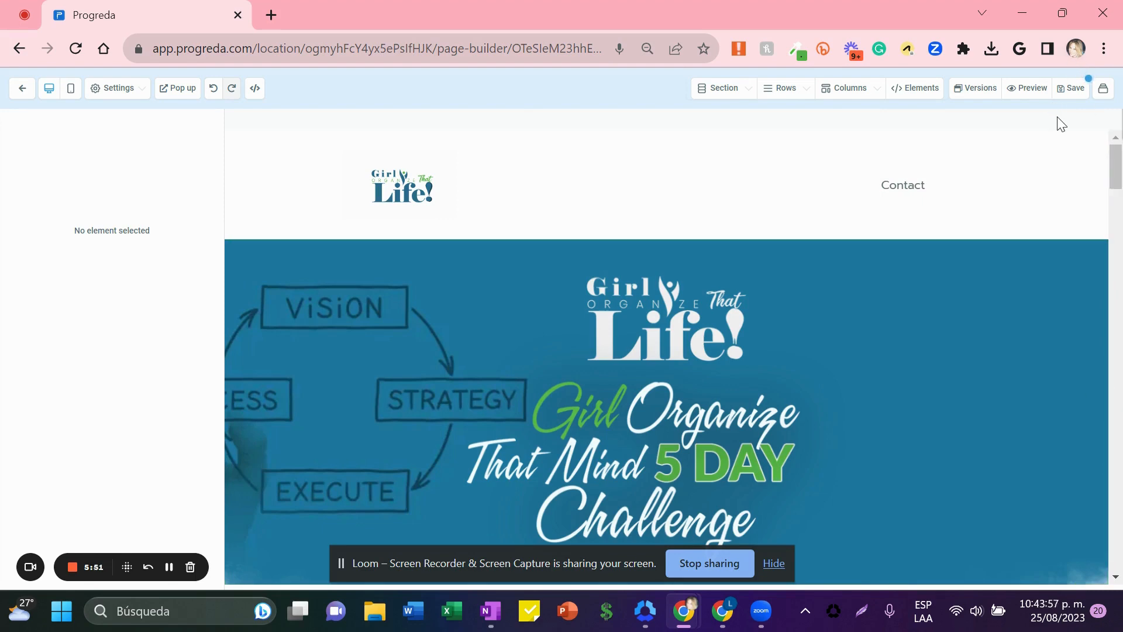
click(1071, 89)
Step: Reopen the page's SEO meta data, review its fields and preview, and close it
click(130, 98)
click(91, 114)
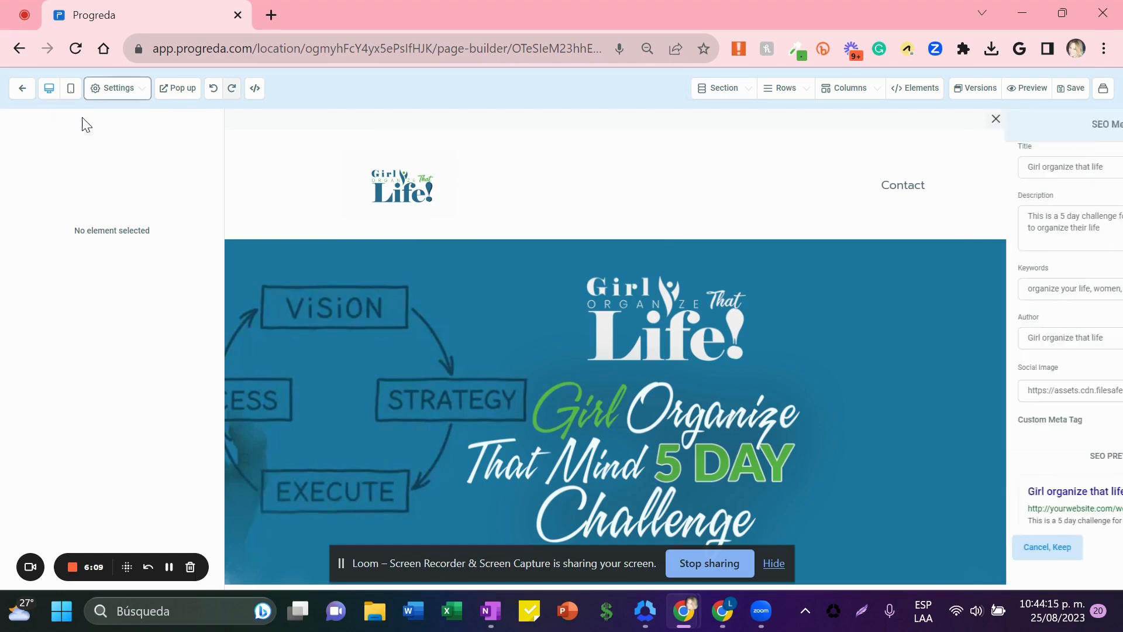
scroll(1113, 240, down, 3)
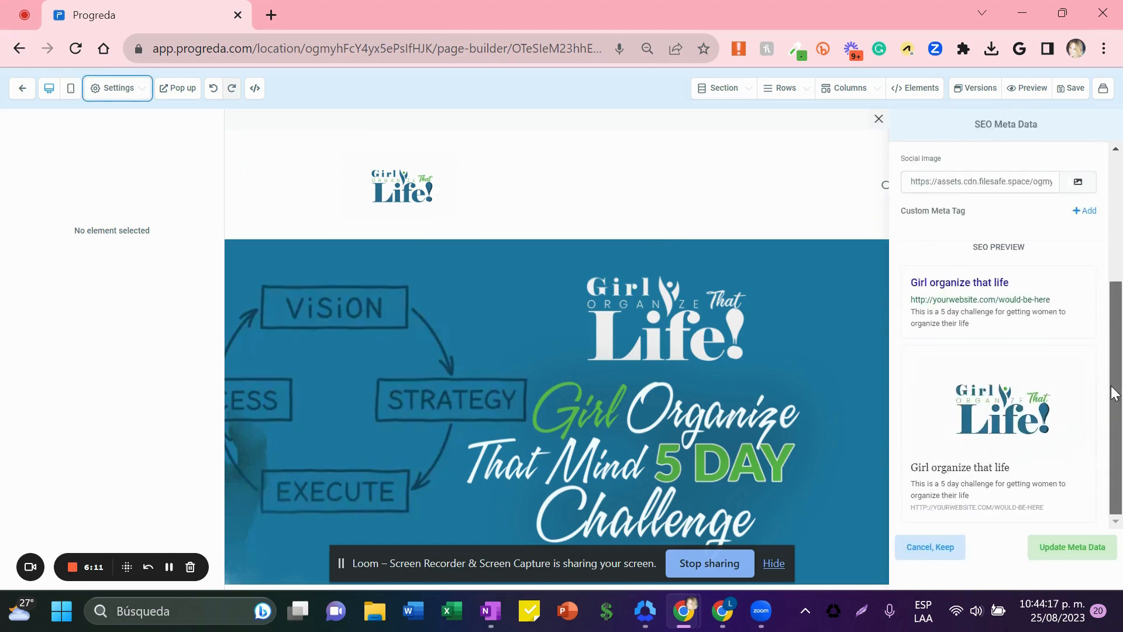
scroll(1111, 277, up, 3)
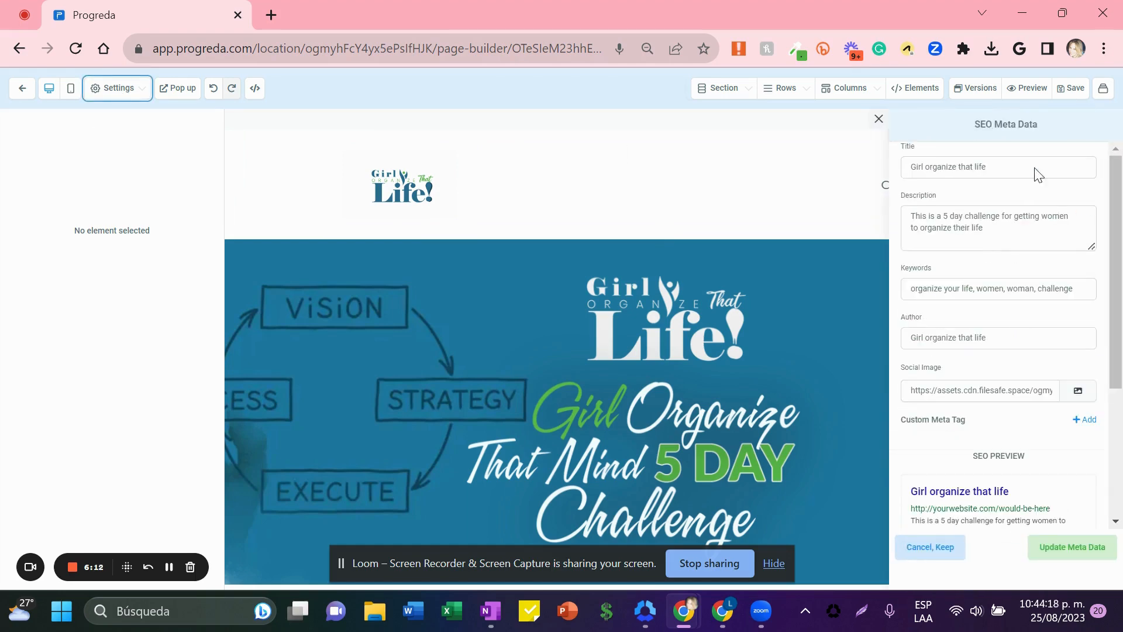
click(879, 120)
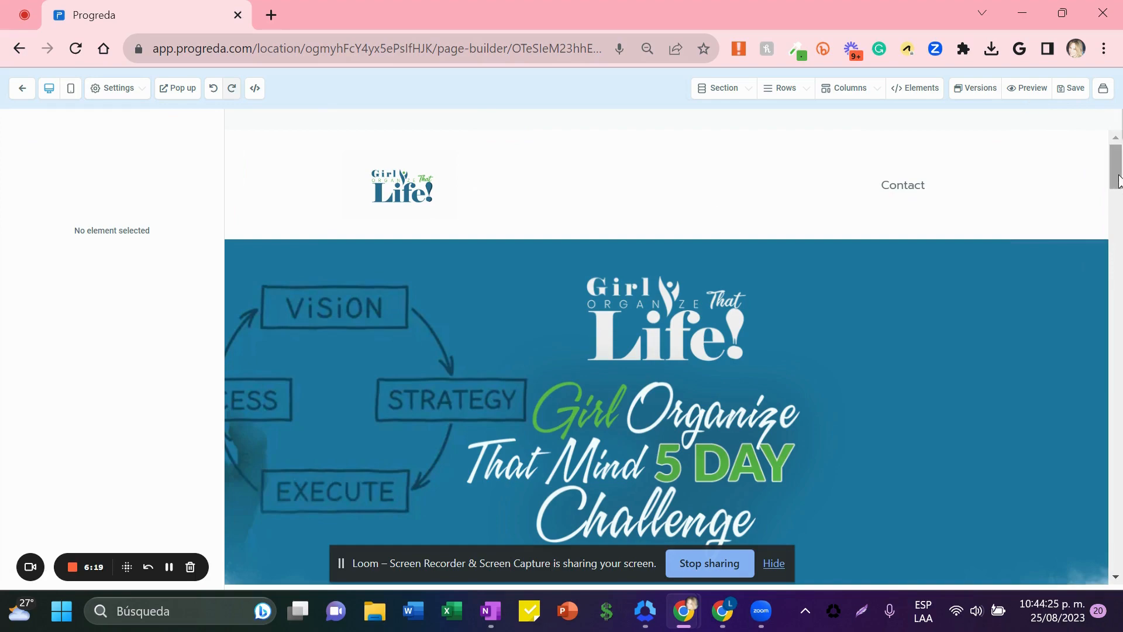
drag(1118, 179, 1065, 130)
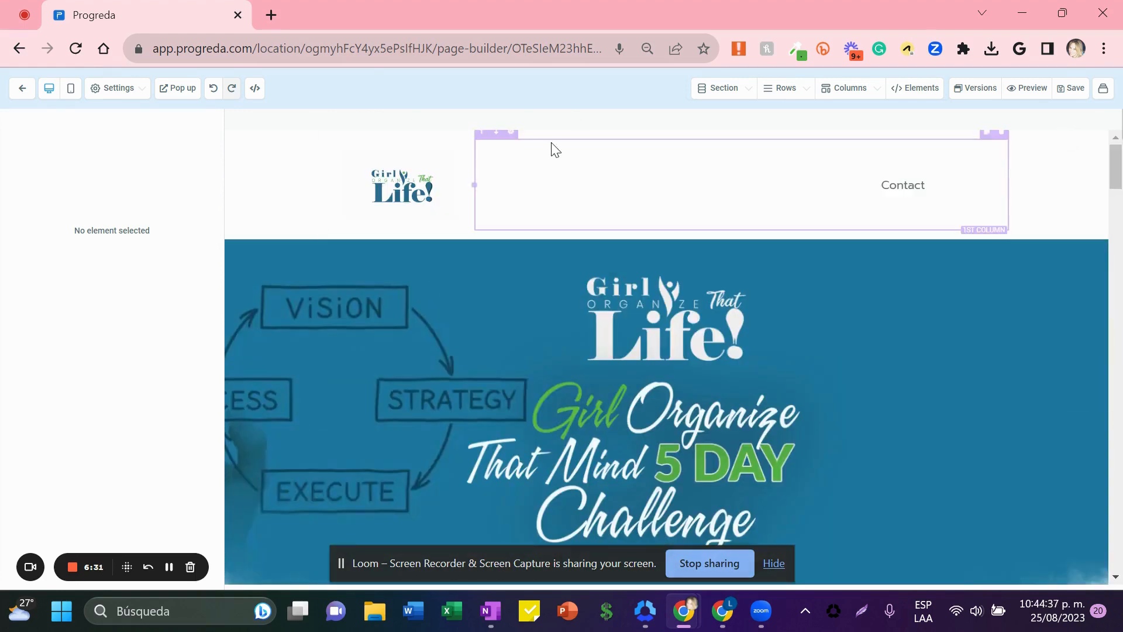